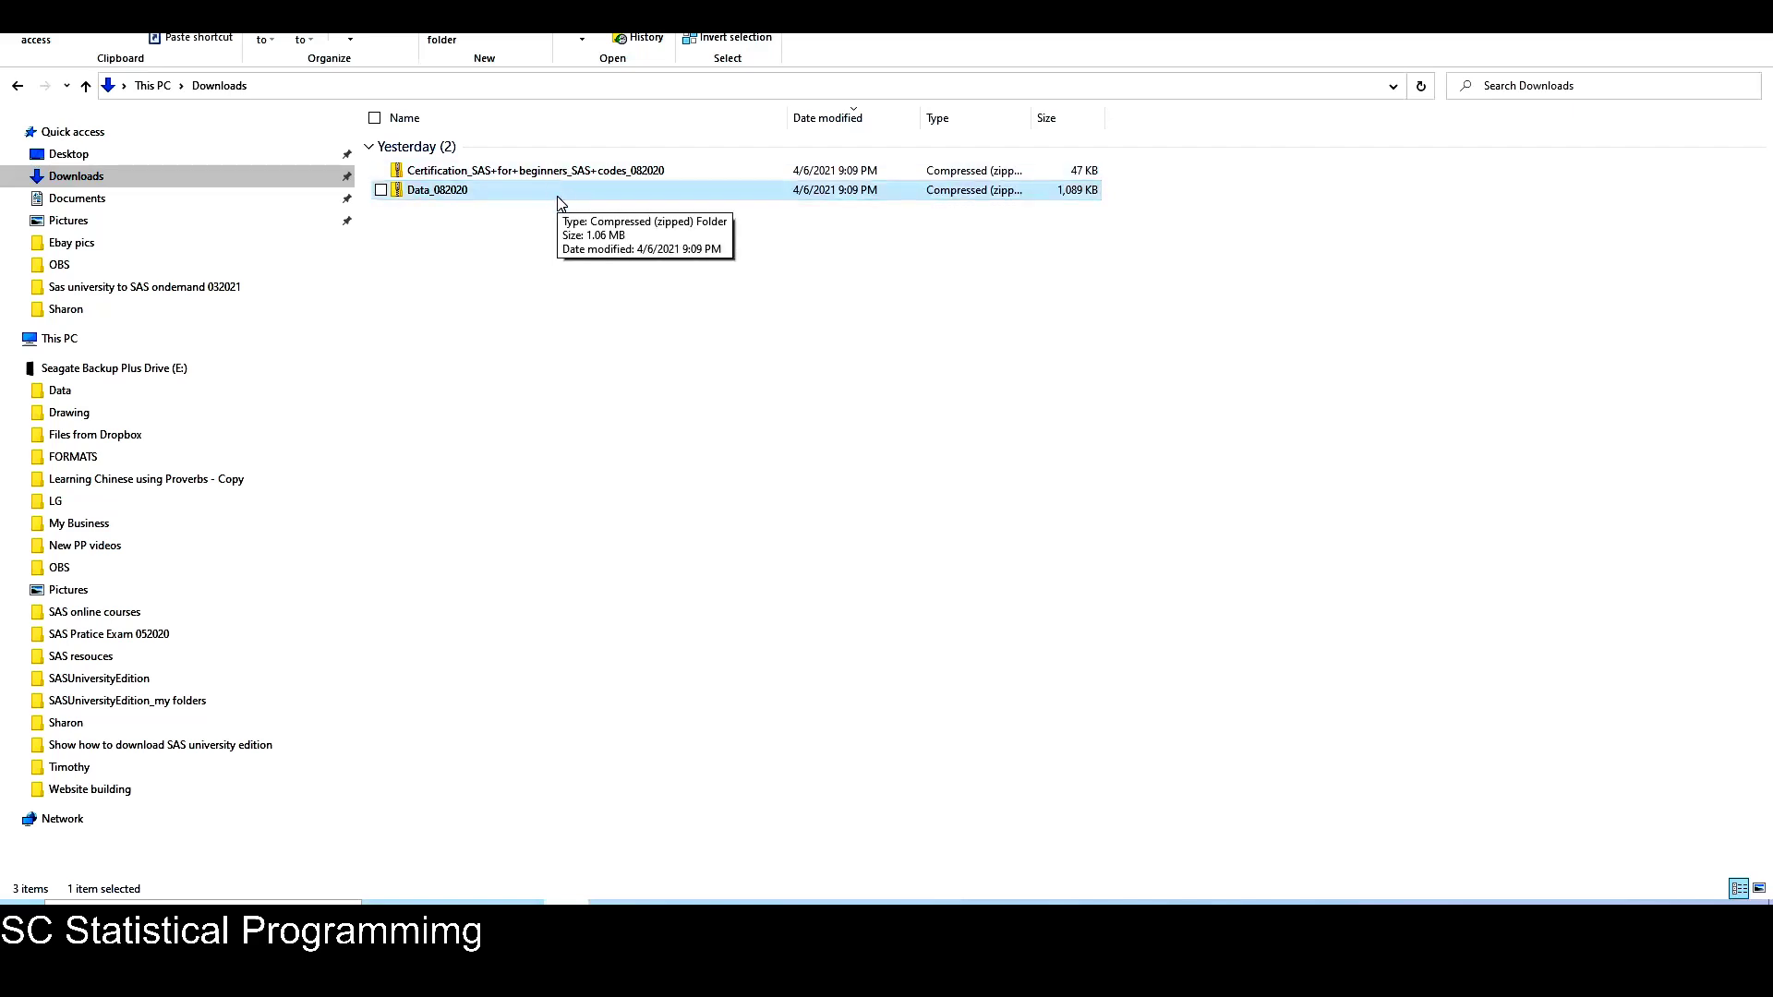
# Select the Certification_SAS+for+beginners_SAS+codes_082020 zip among the two zips in Downloads.
pyautogui.click(557, 275)
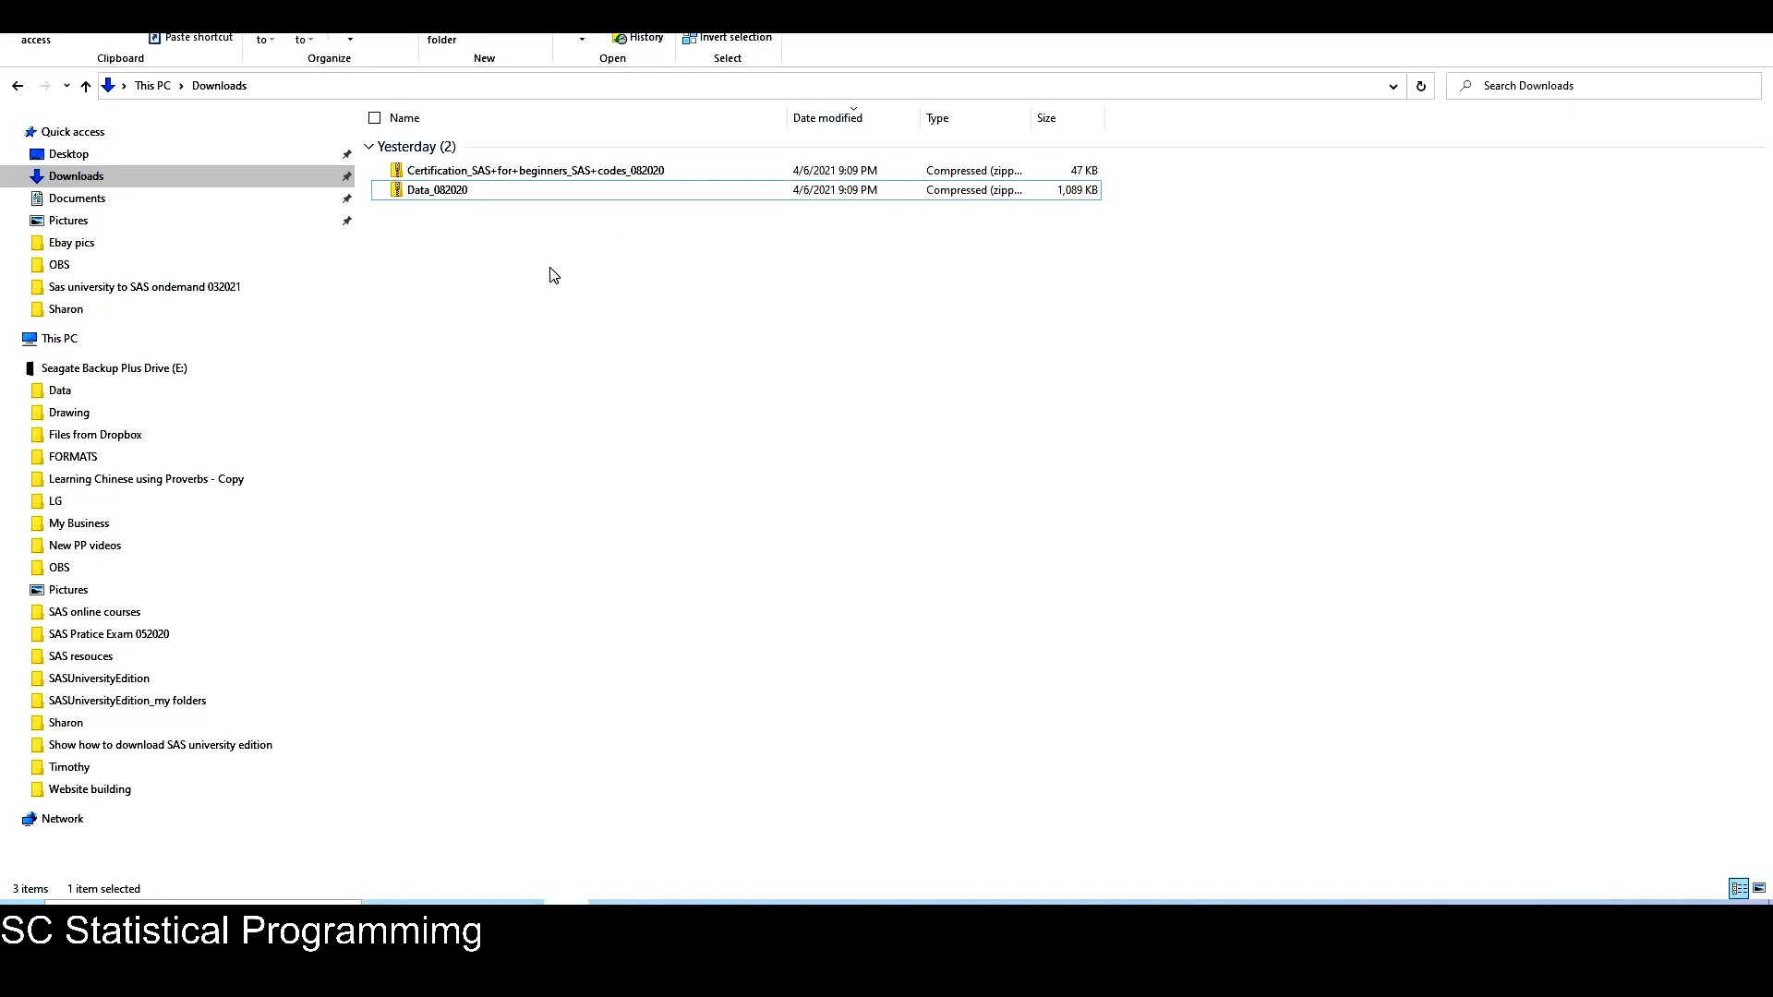
pyautogui.click(503, 172)
pyautogui.click(490, 194)
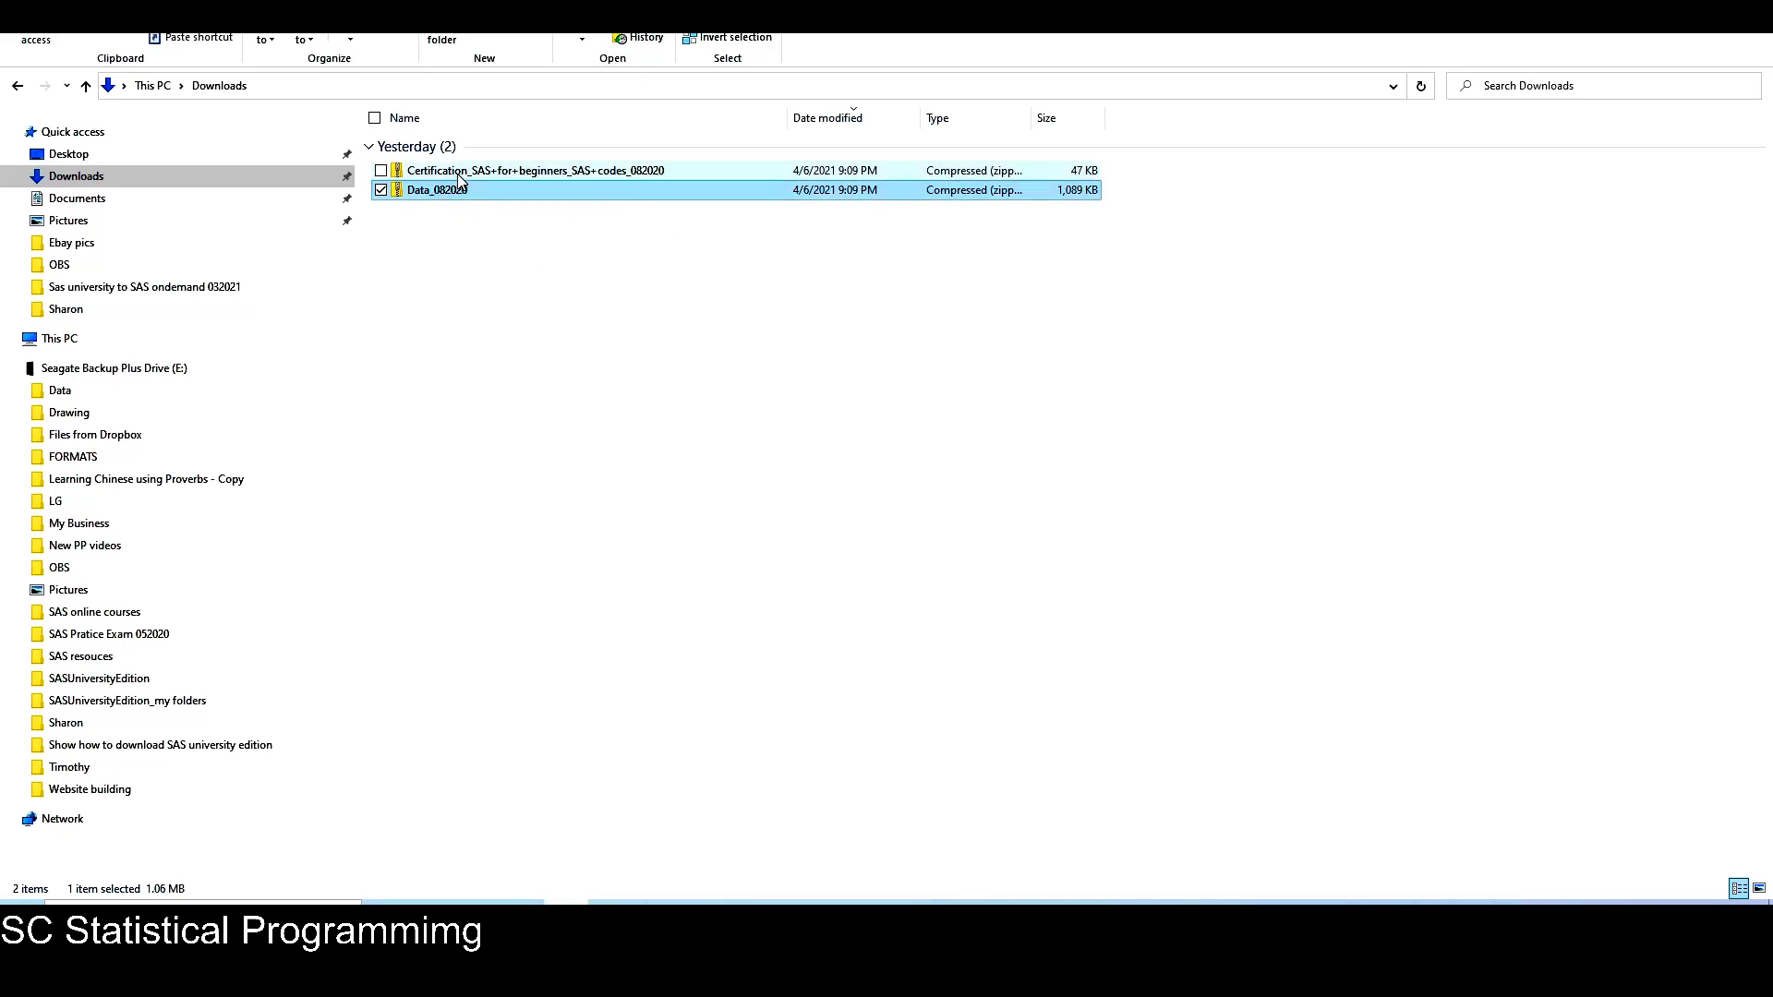
pyautogui.click(460, 175)
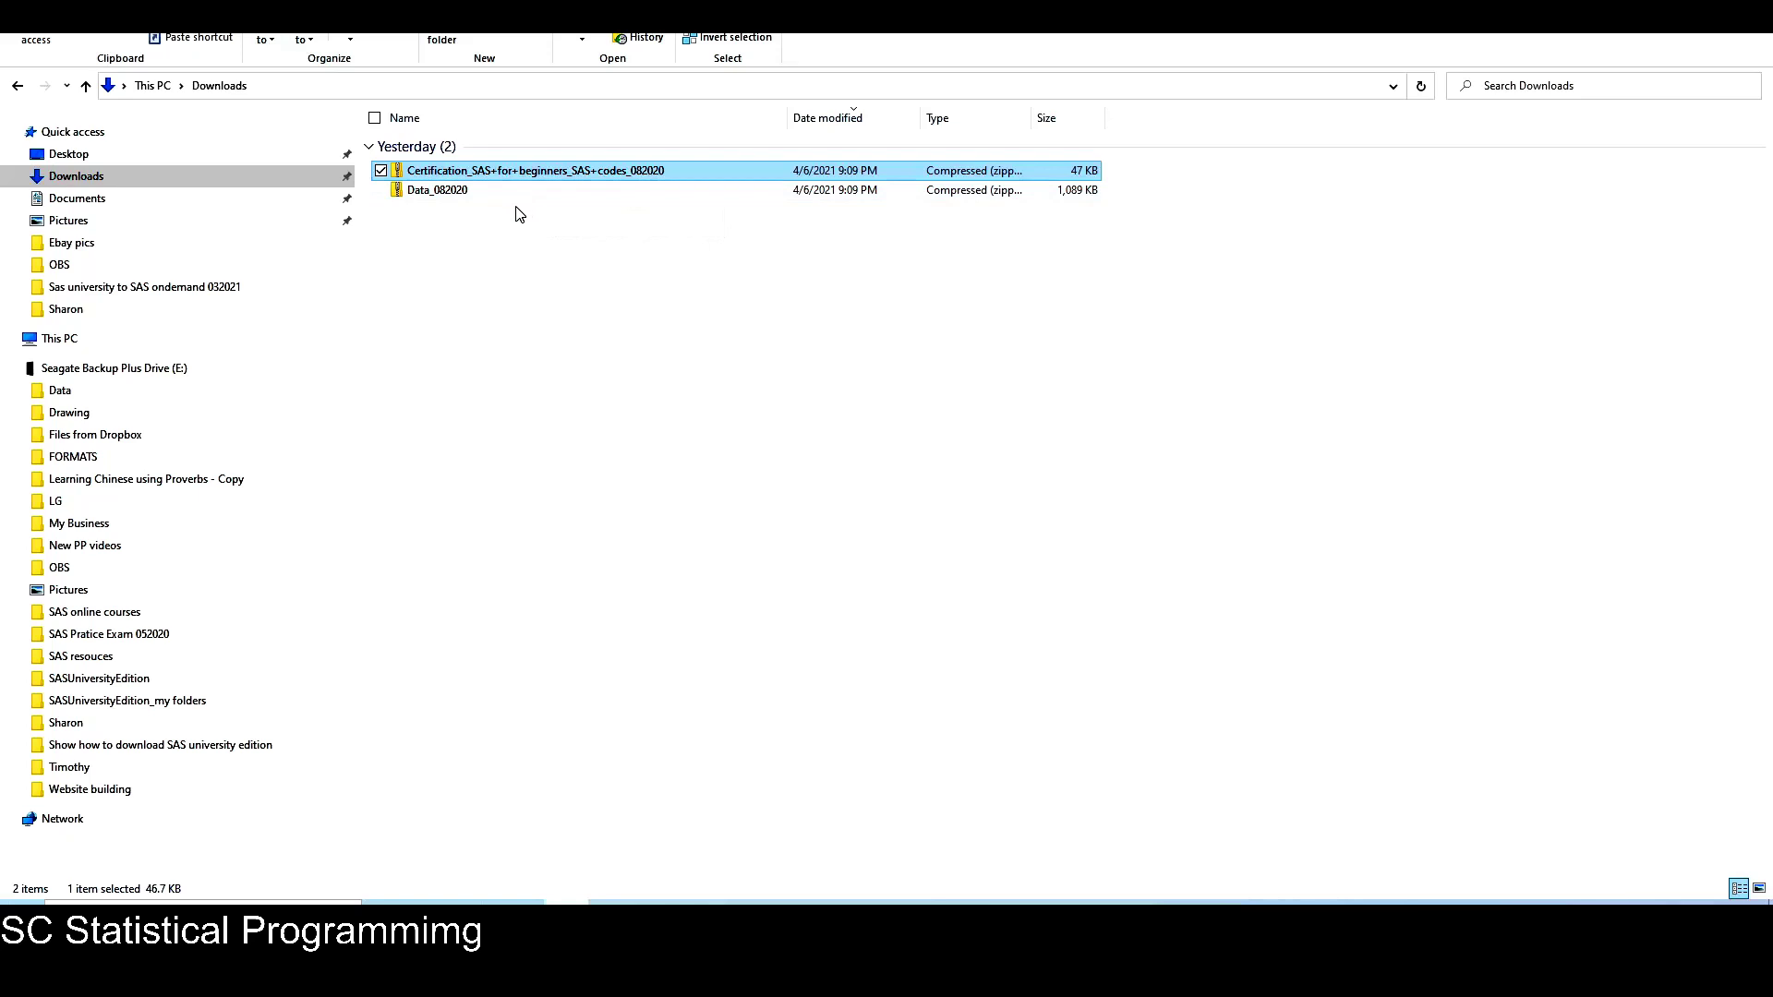
pyautogui.click(440, 194)
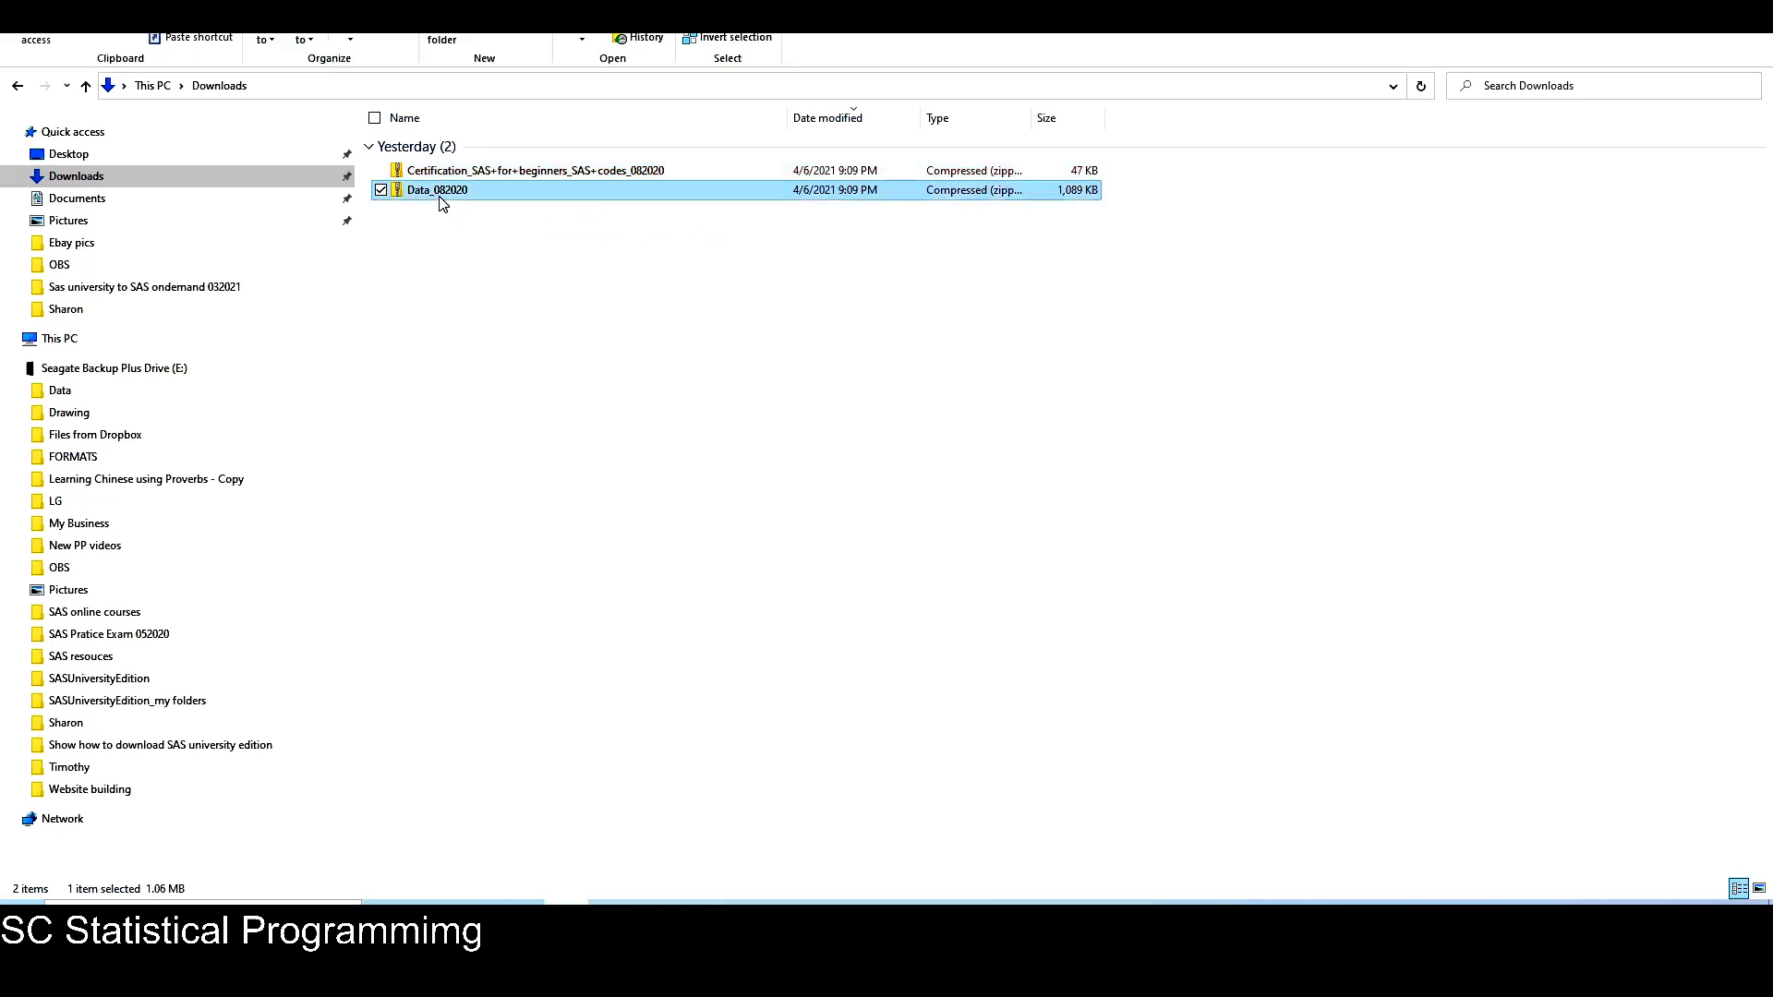
pyautogui.click(441, 176)
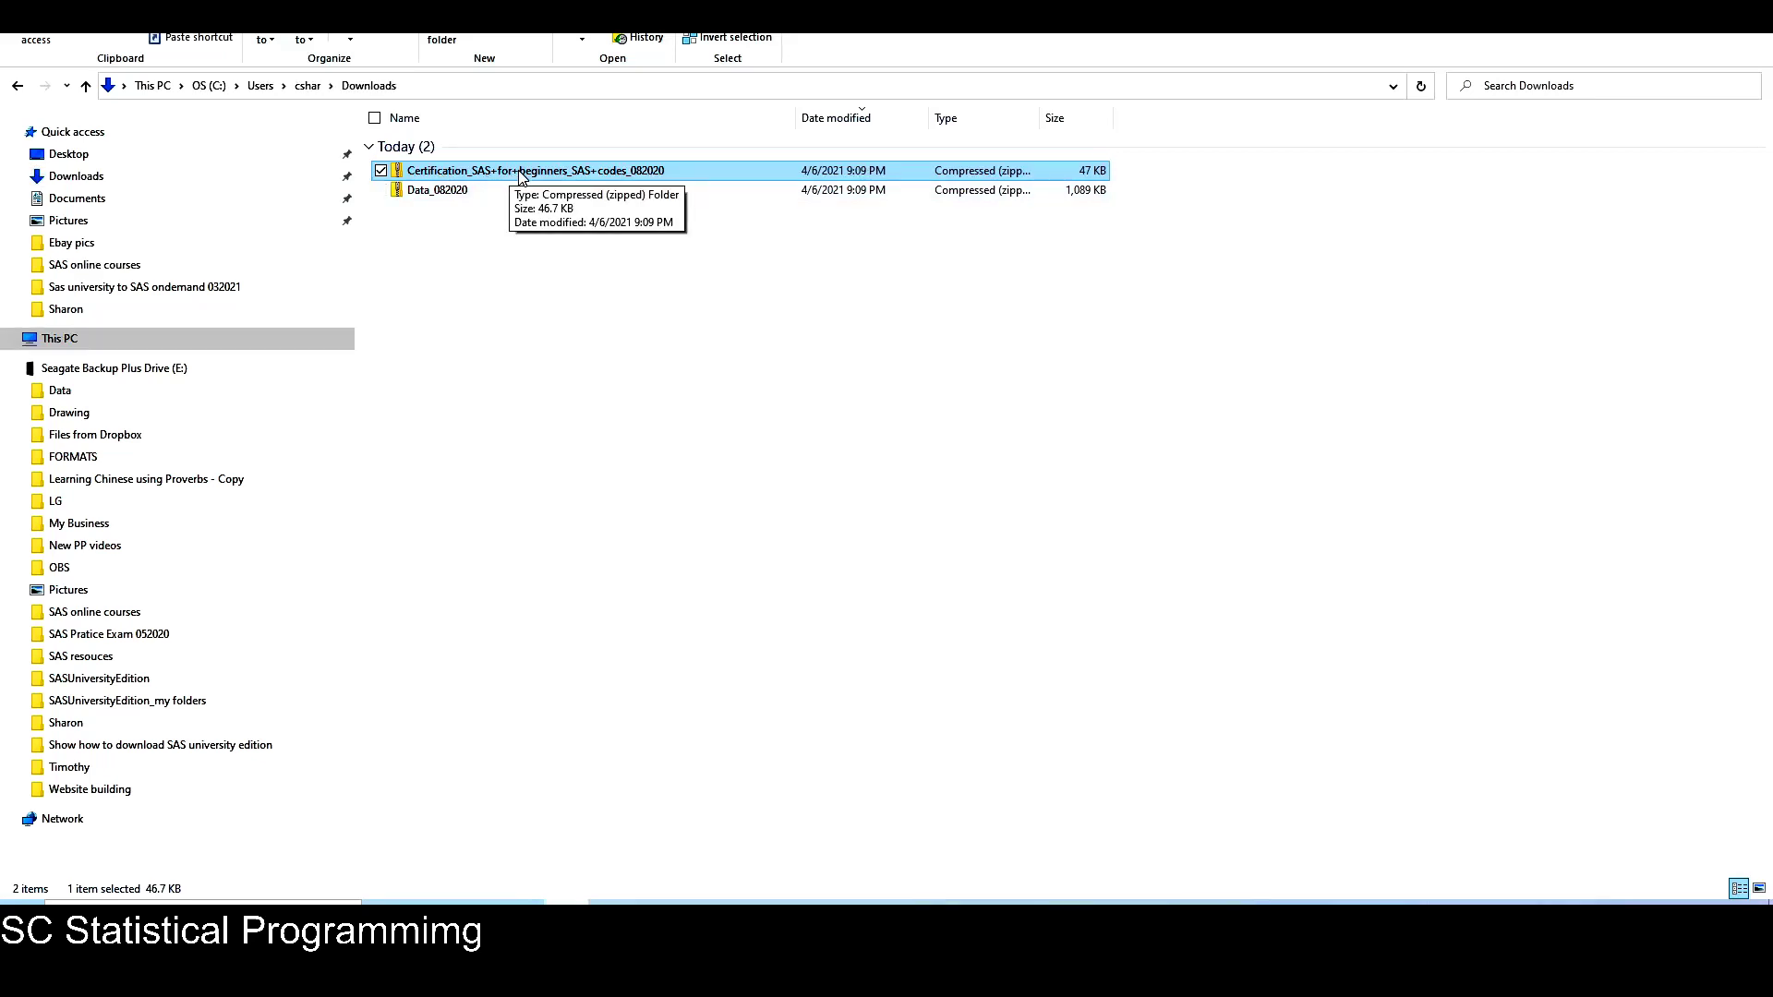
pyautogui.click(518, 171)
# Extract the Certification code zip to its default same-named folder and return to Downloads.
pyautogui.rightClick(518, 170)
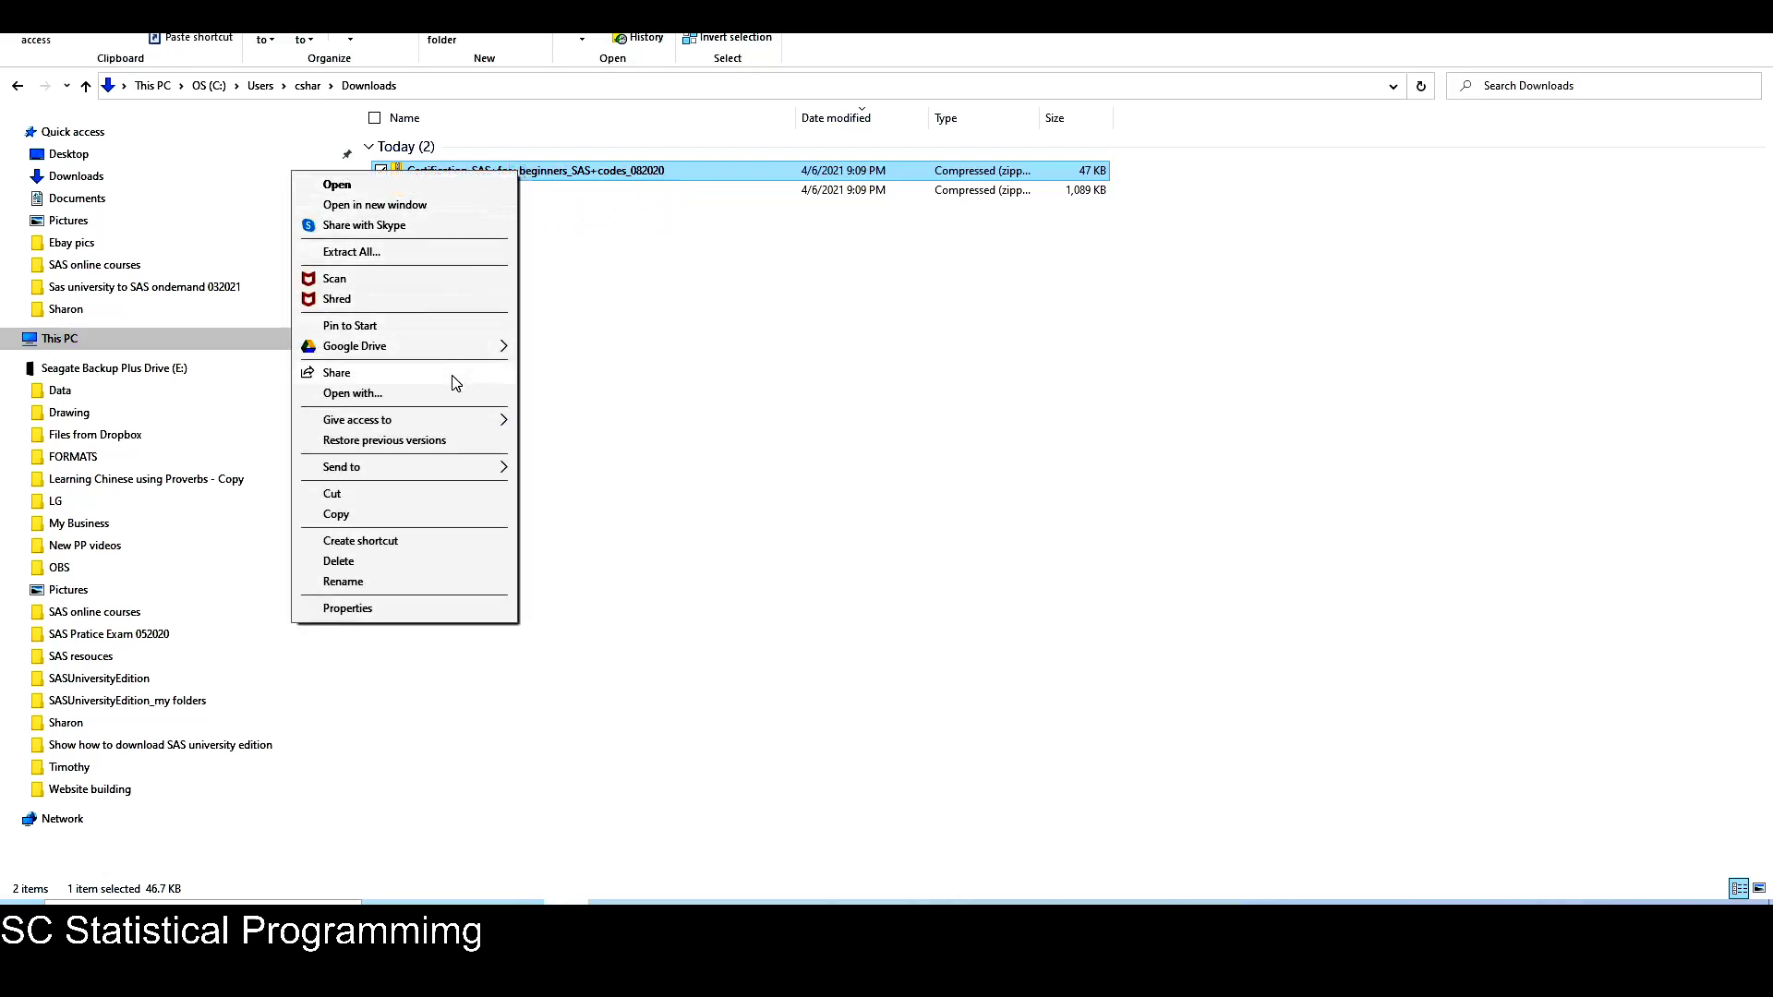
pyautogui.click(426, 252)
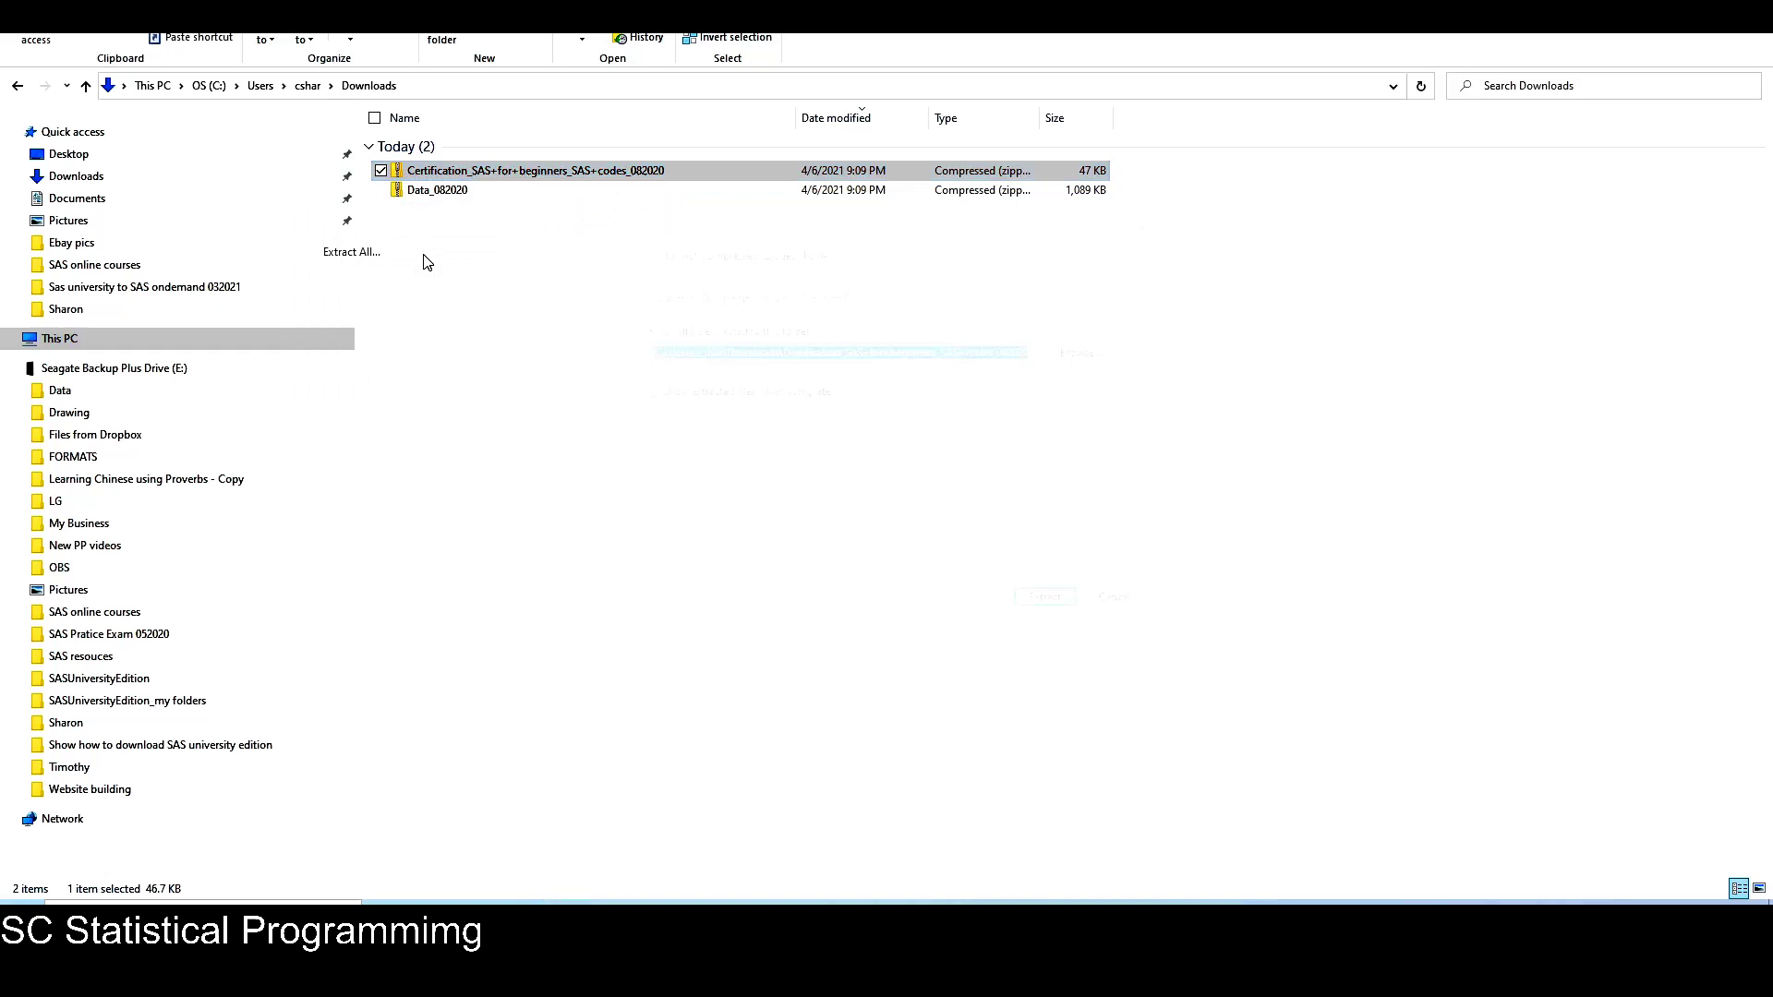
pyautogui.click(695, 351)
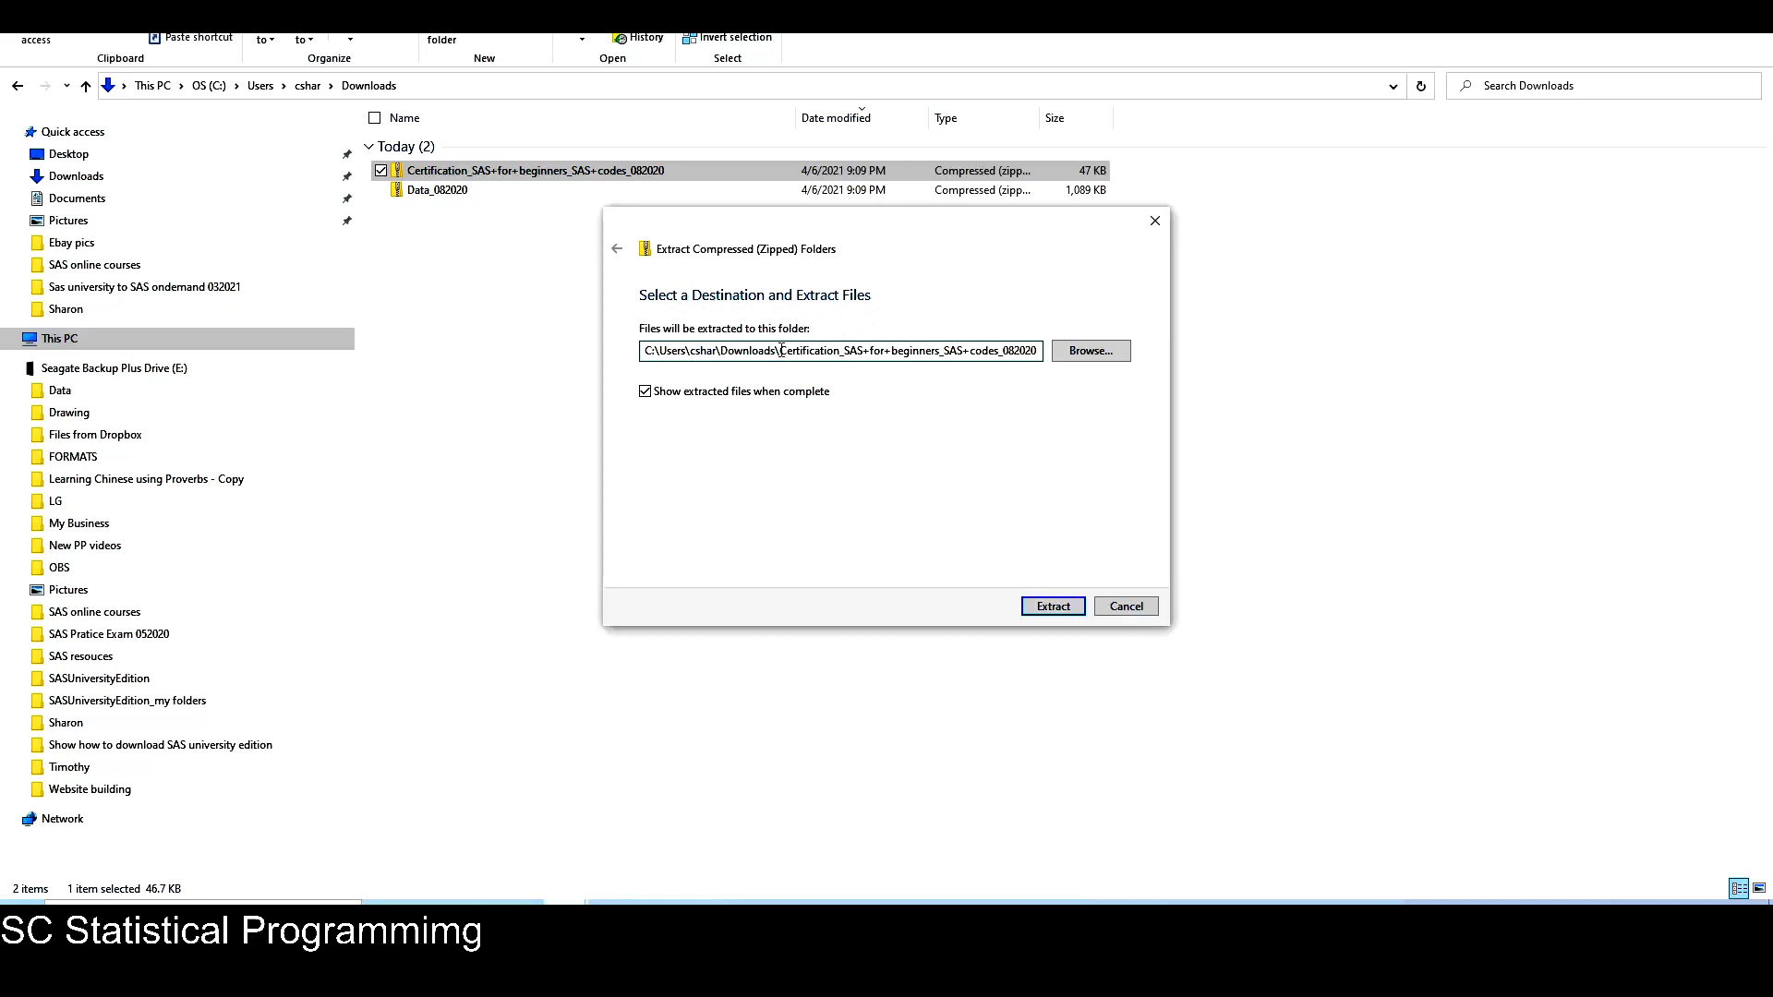
pyautogui.moveTo(783, 352); pyautogui.dragTo(1061, 349)
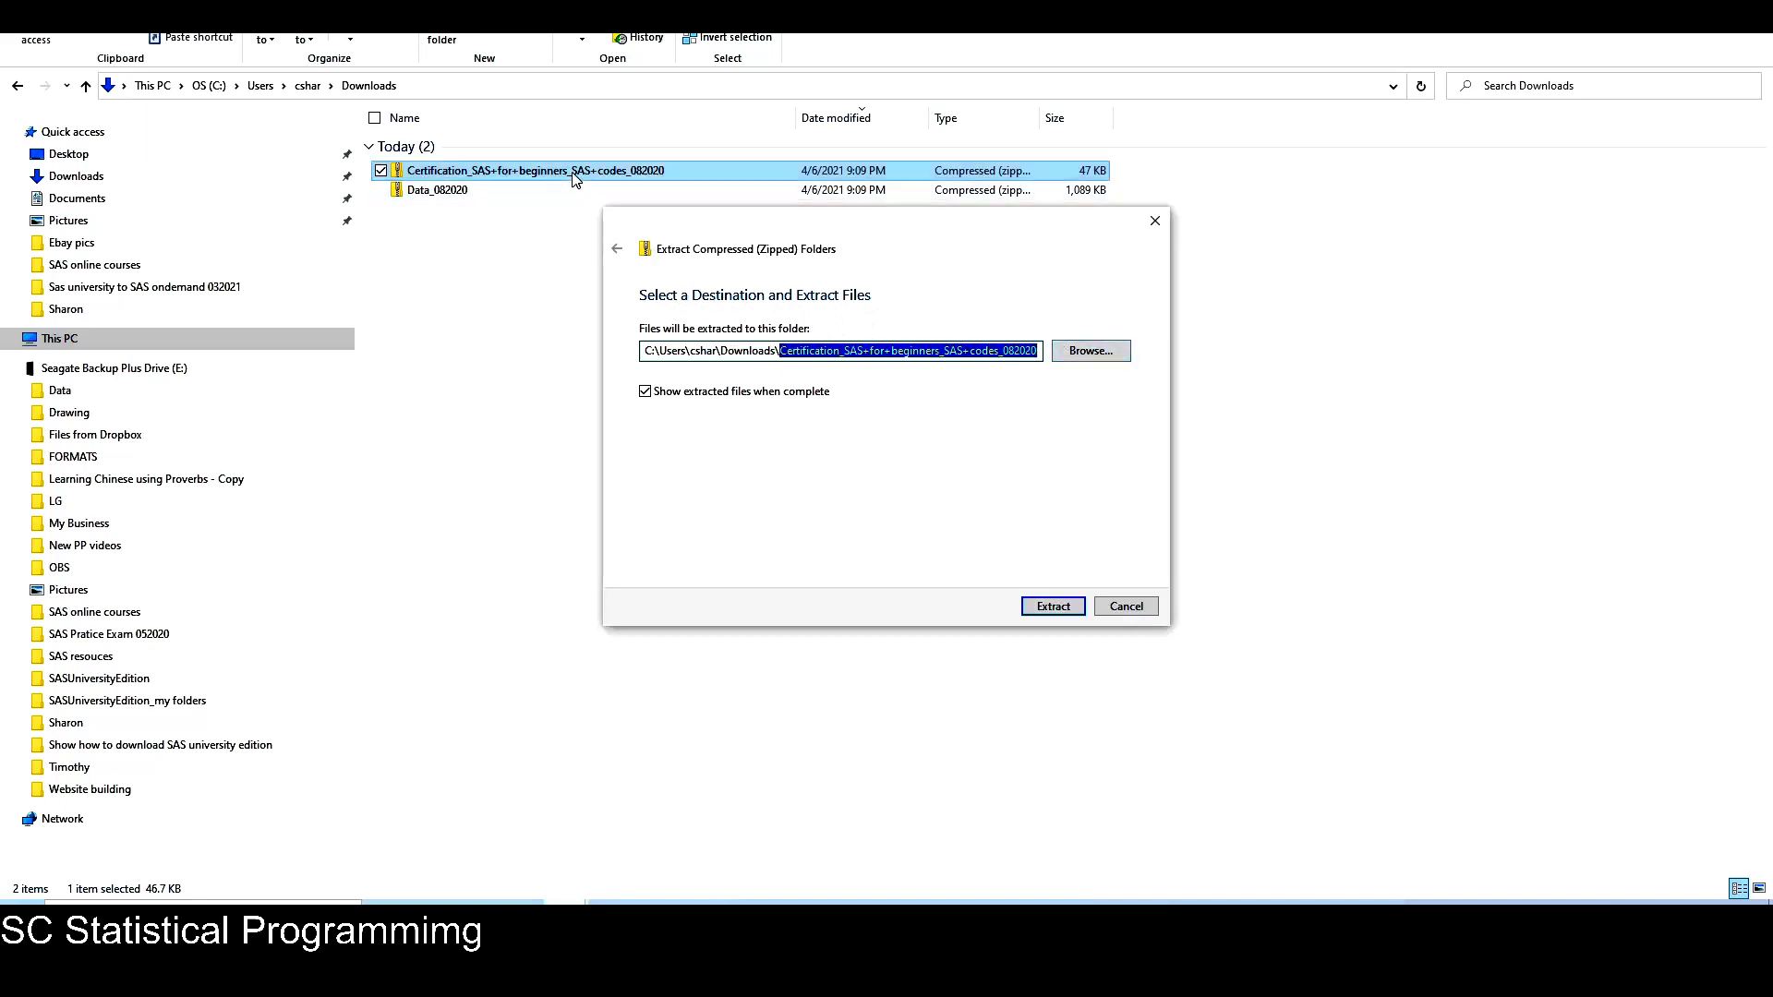
pyautogui.click(1051, 609)
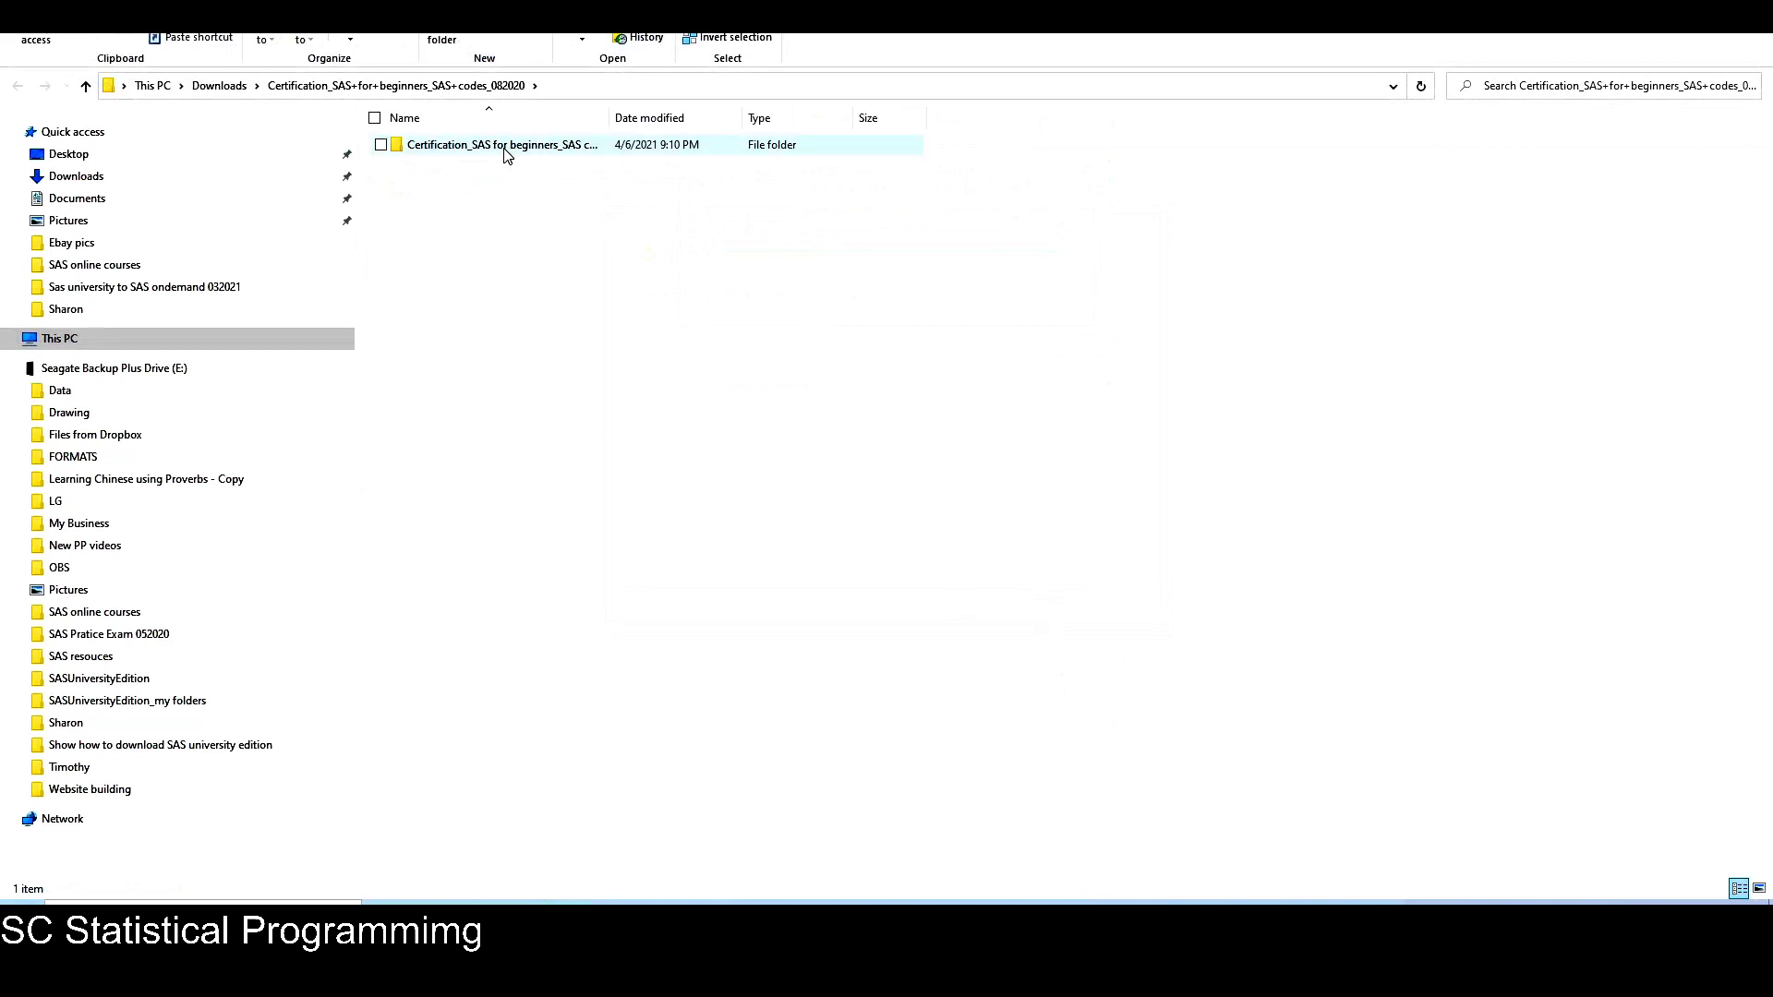
pyautogui.click(85, 87)
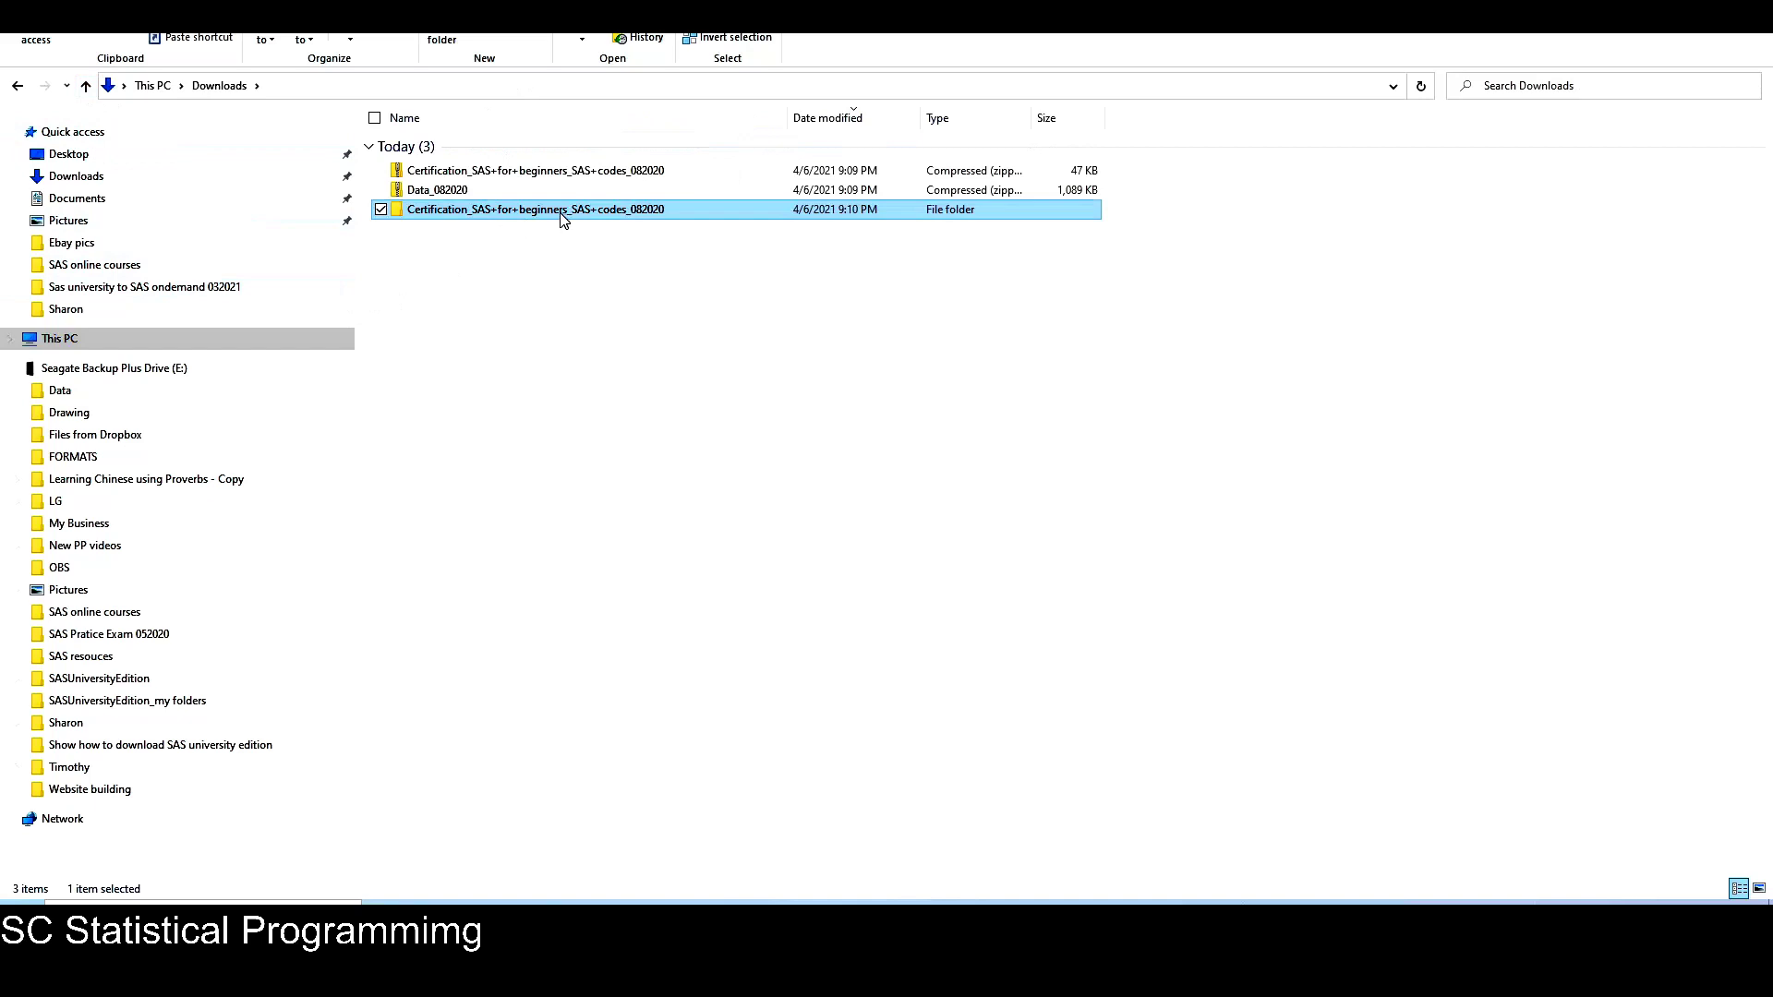
# Extract Data_082020.zip into the default Downloads\Data_082020 destination.
pyautogui.click(436, 192)
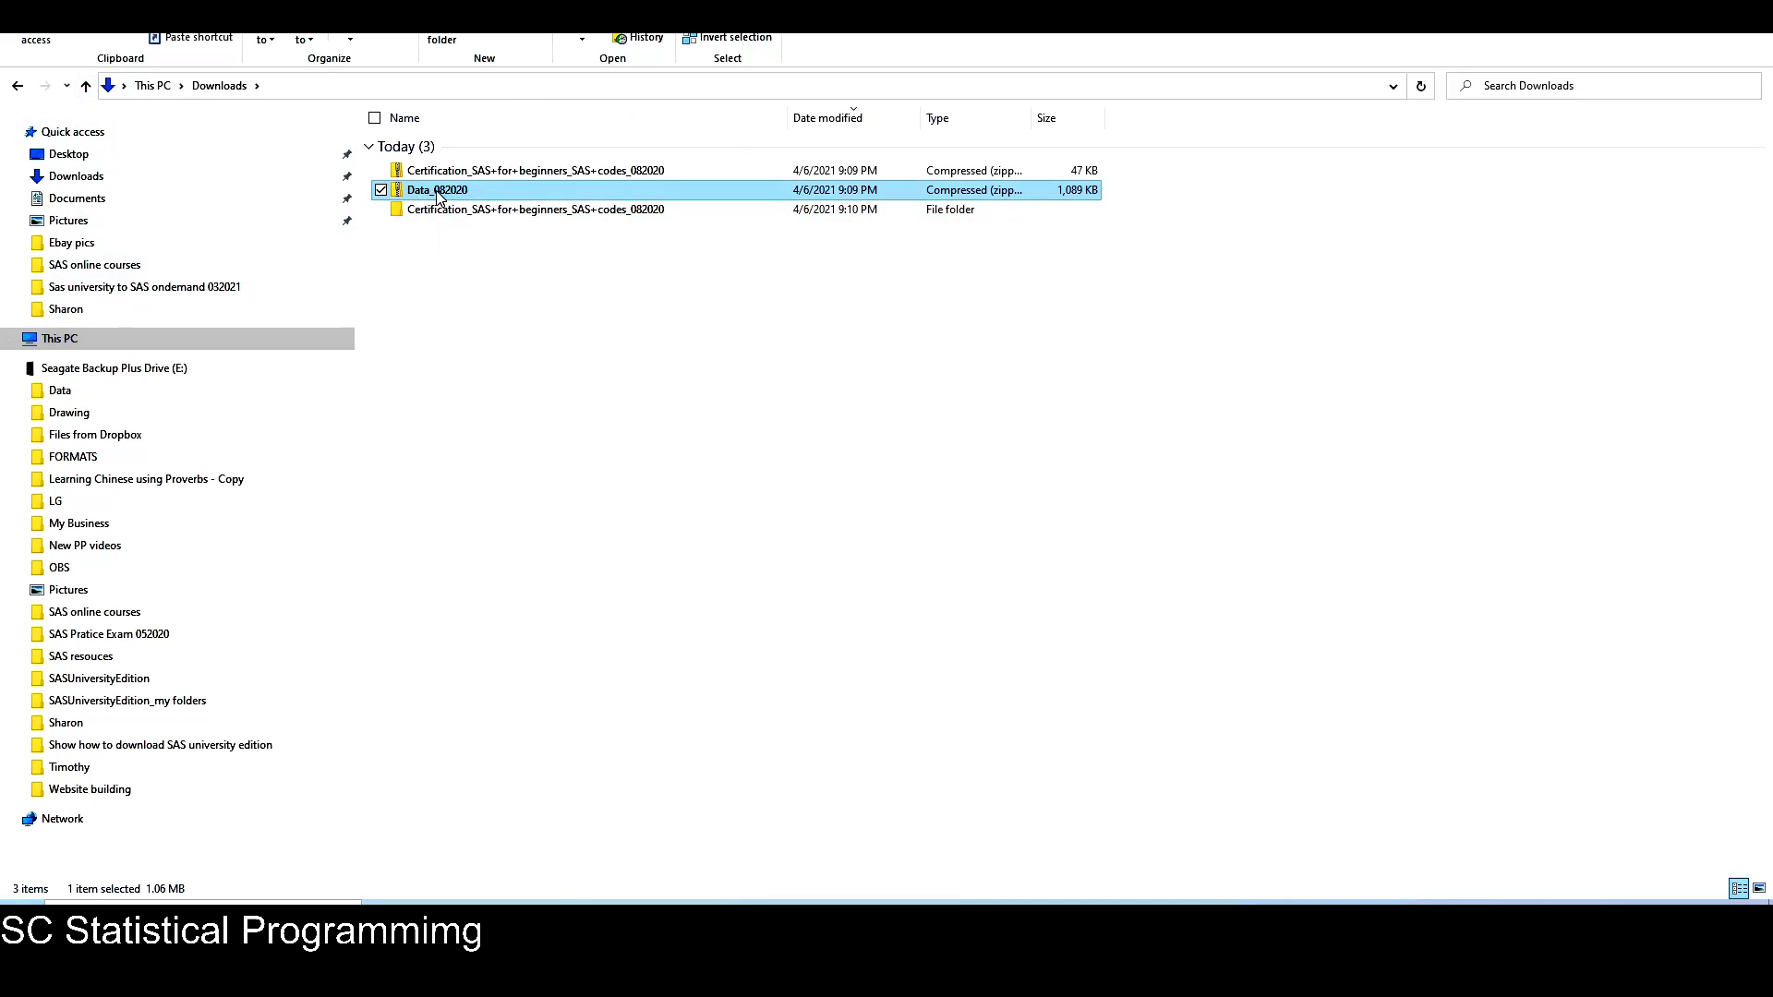
pyautogui.rightClick(438, 194)
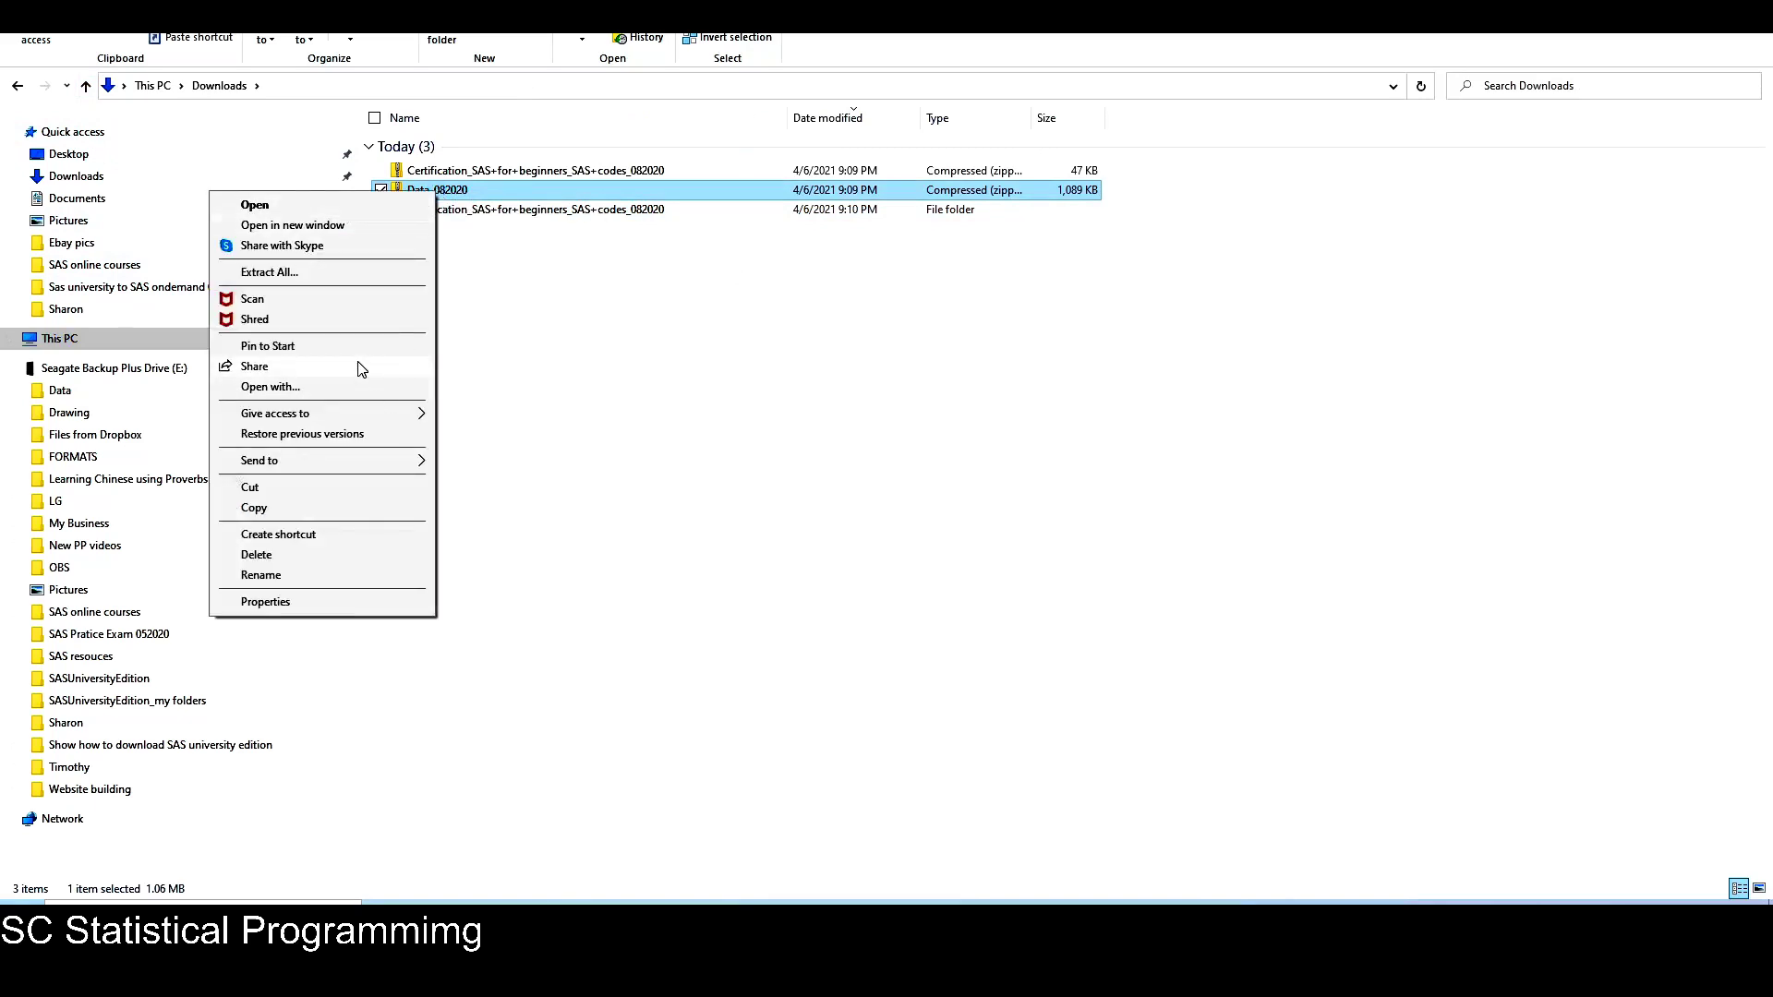
pyautogui.click(334, 275)
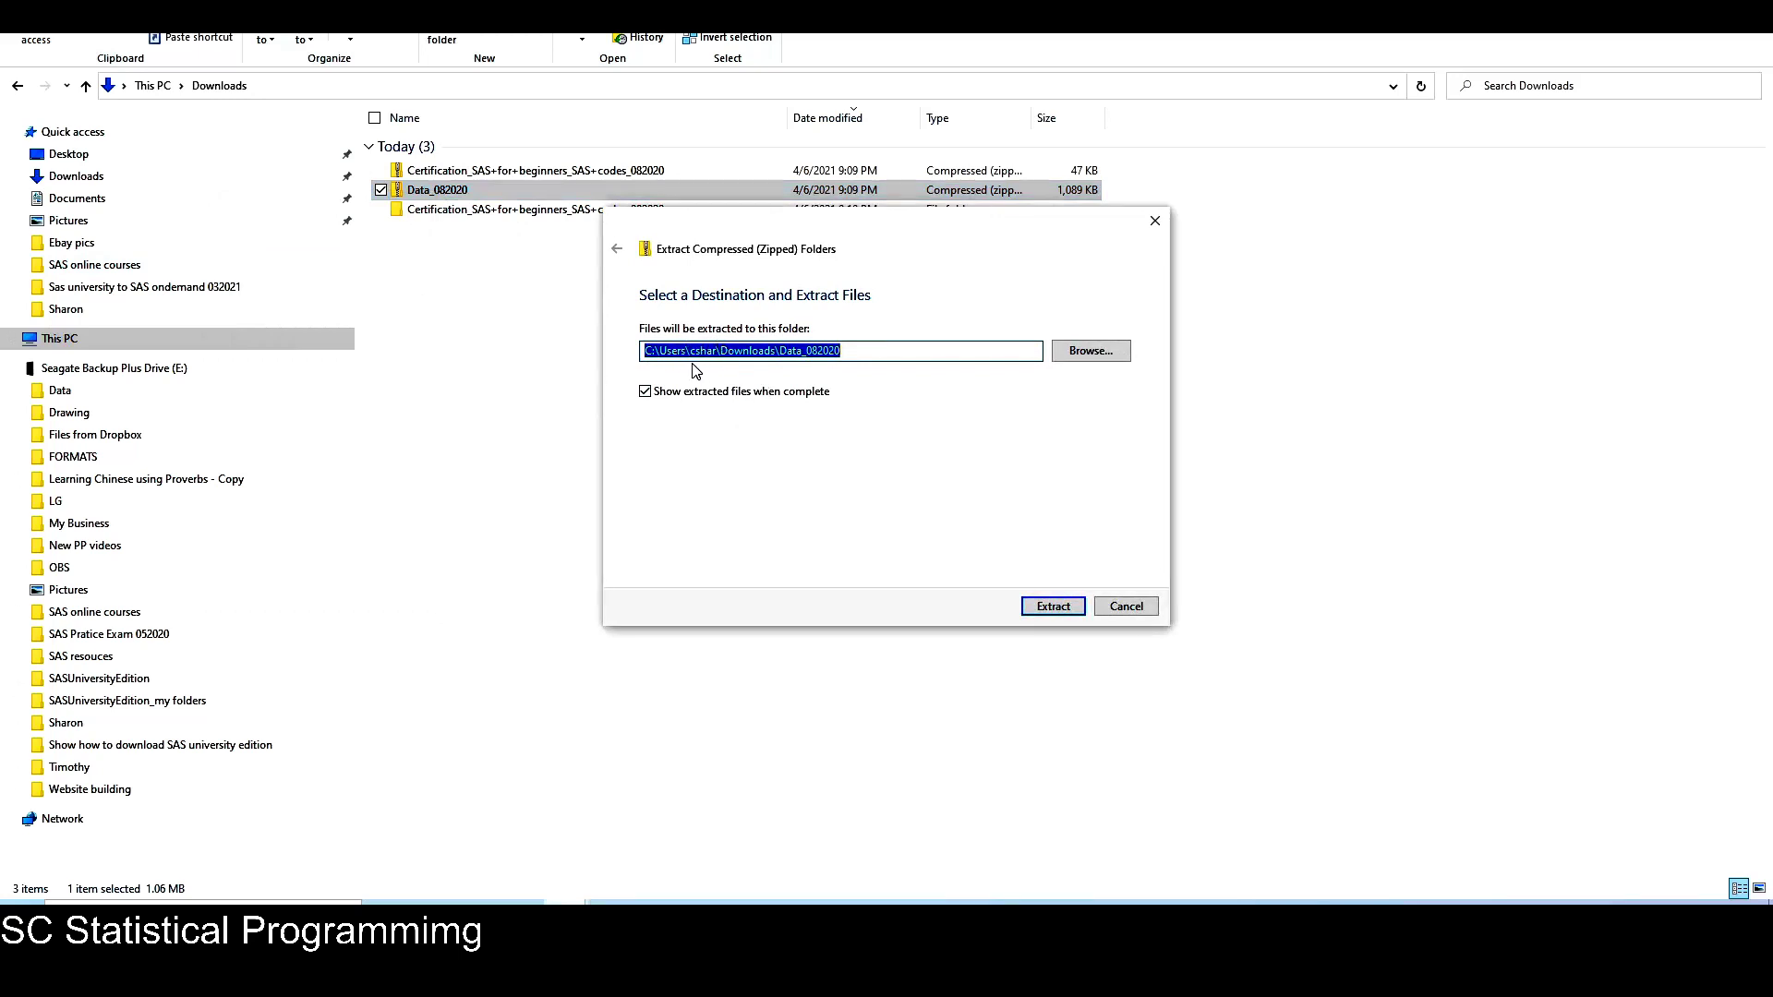
pyautogui.click(778, 352)
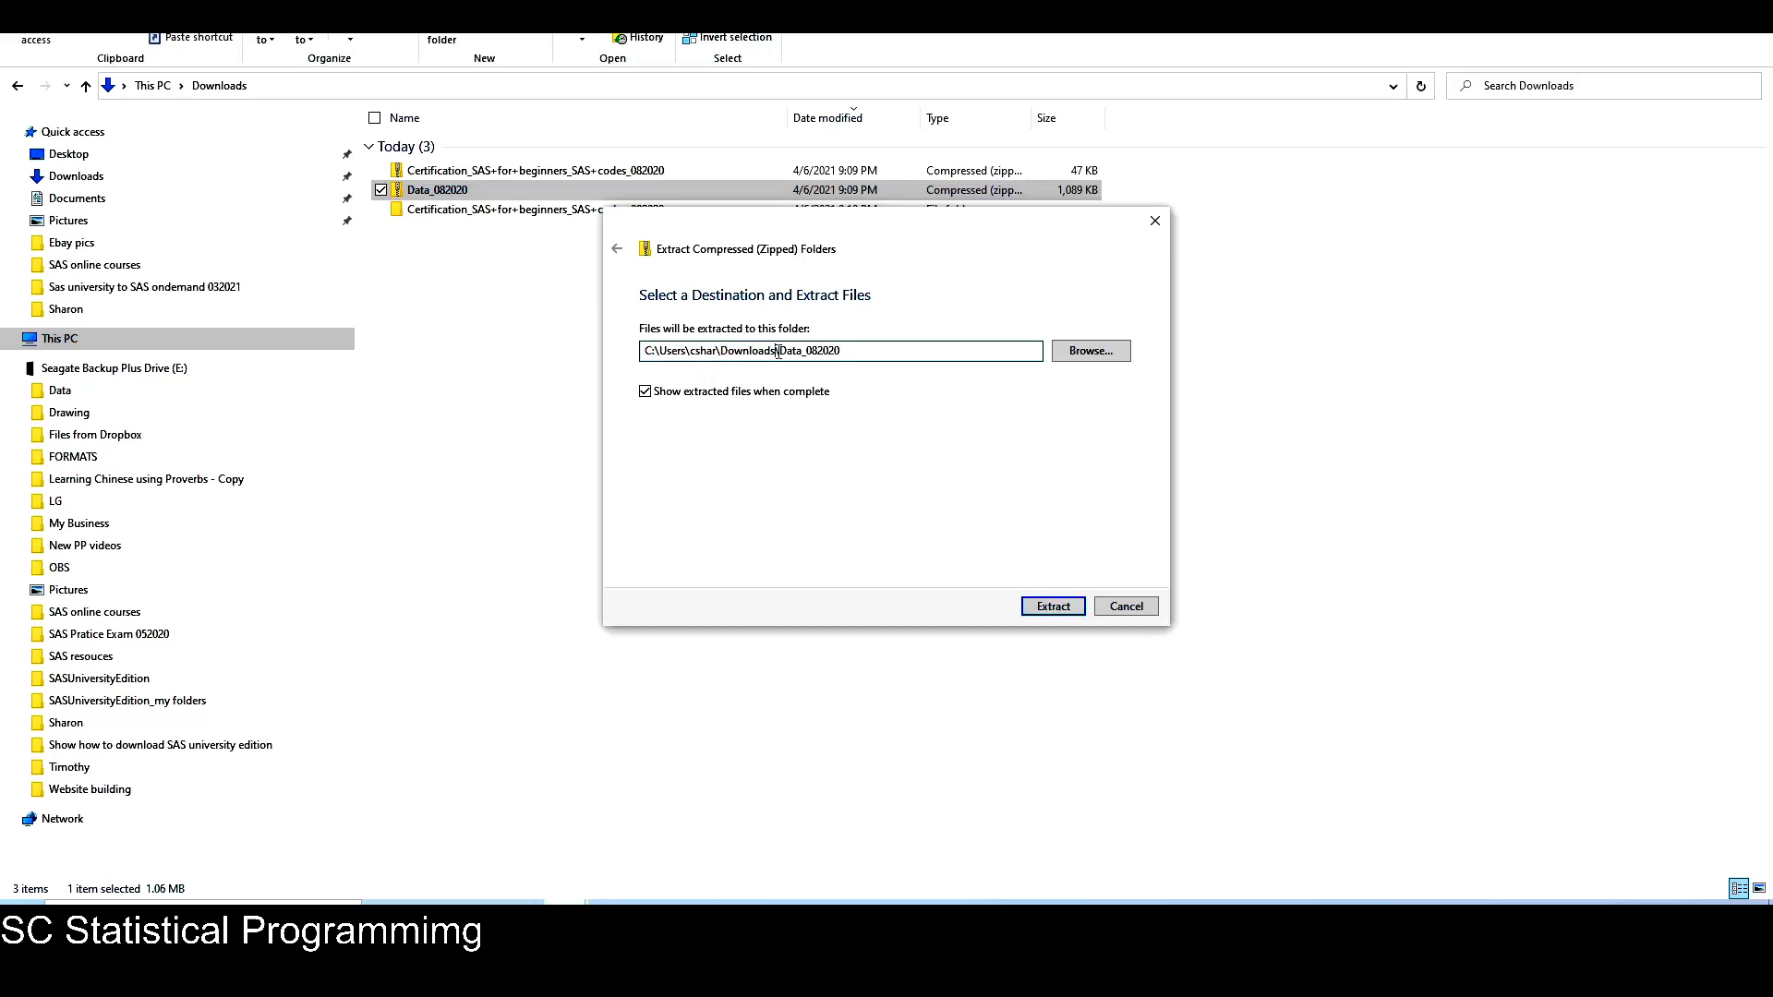
pyautogui.moveTo(780, 352); pyautogui.dragTo(842, 351)
pyautogui.click(1041, 608)
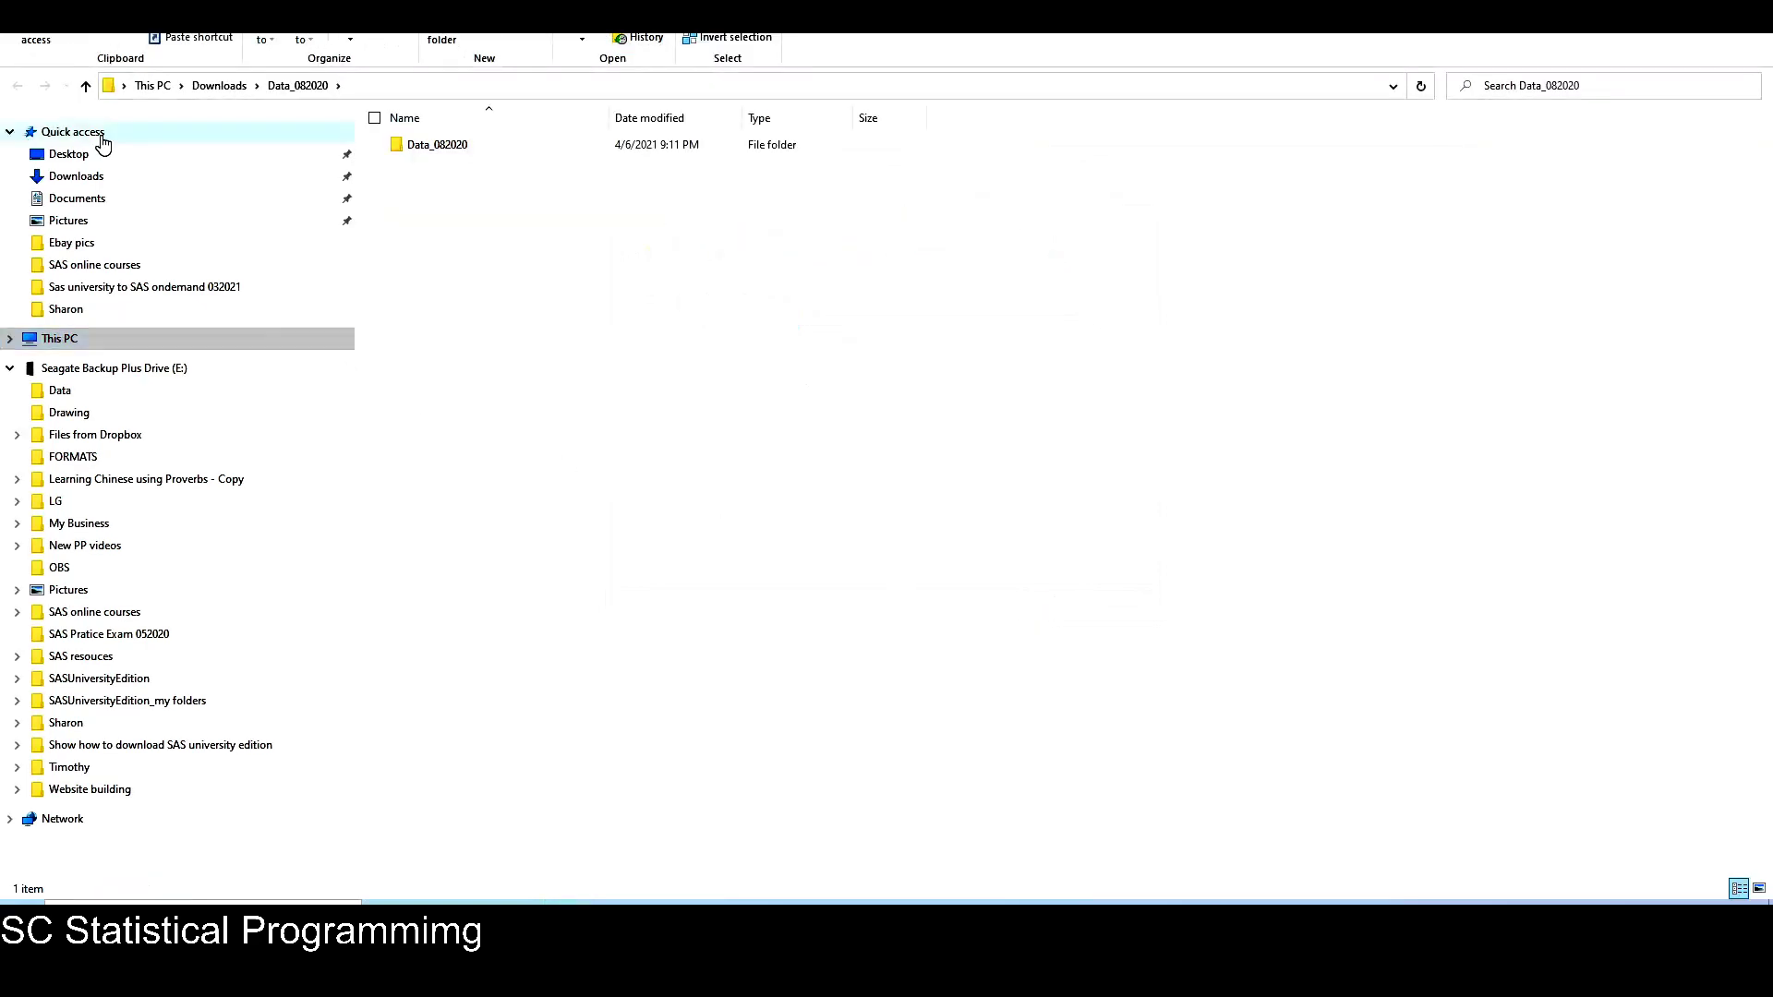
# Browse into the inner Data_082020 folder to check the 153 data files, then return to Downloads.
pyautogui.click(85, 86)
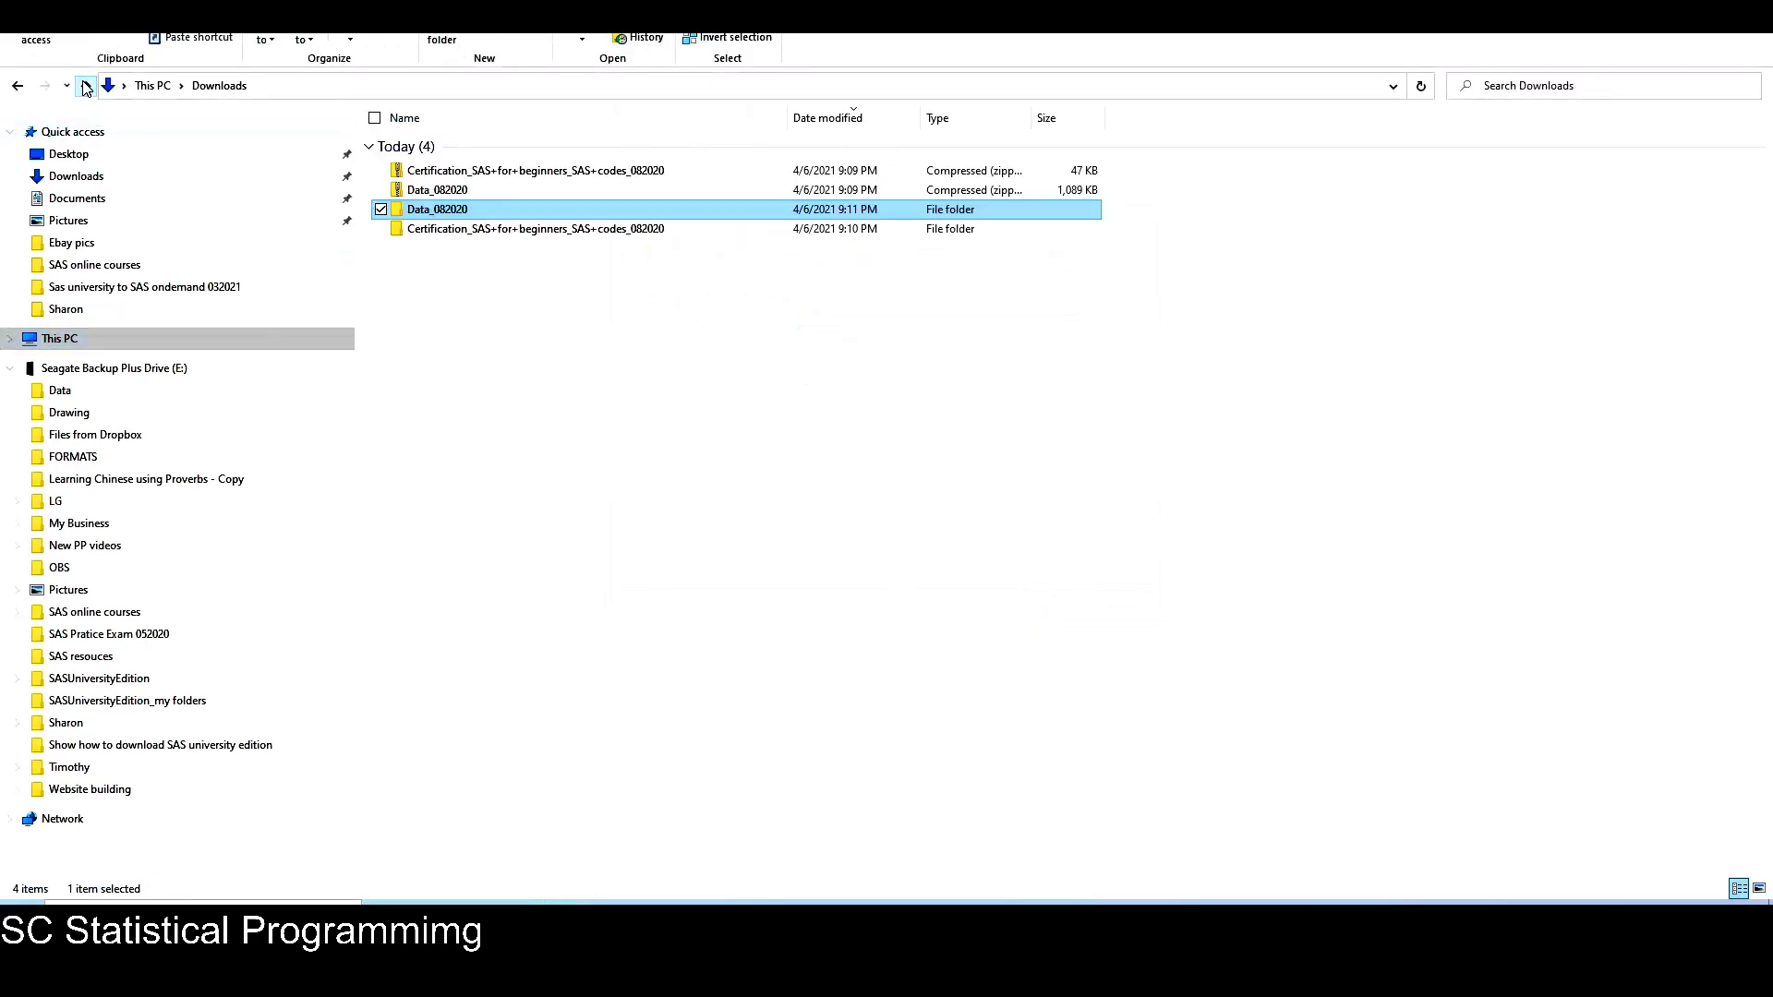
pyautogui.doubleClick(448, 213)
pyautogui.doubleClick(430, 146)
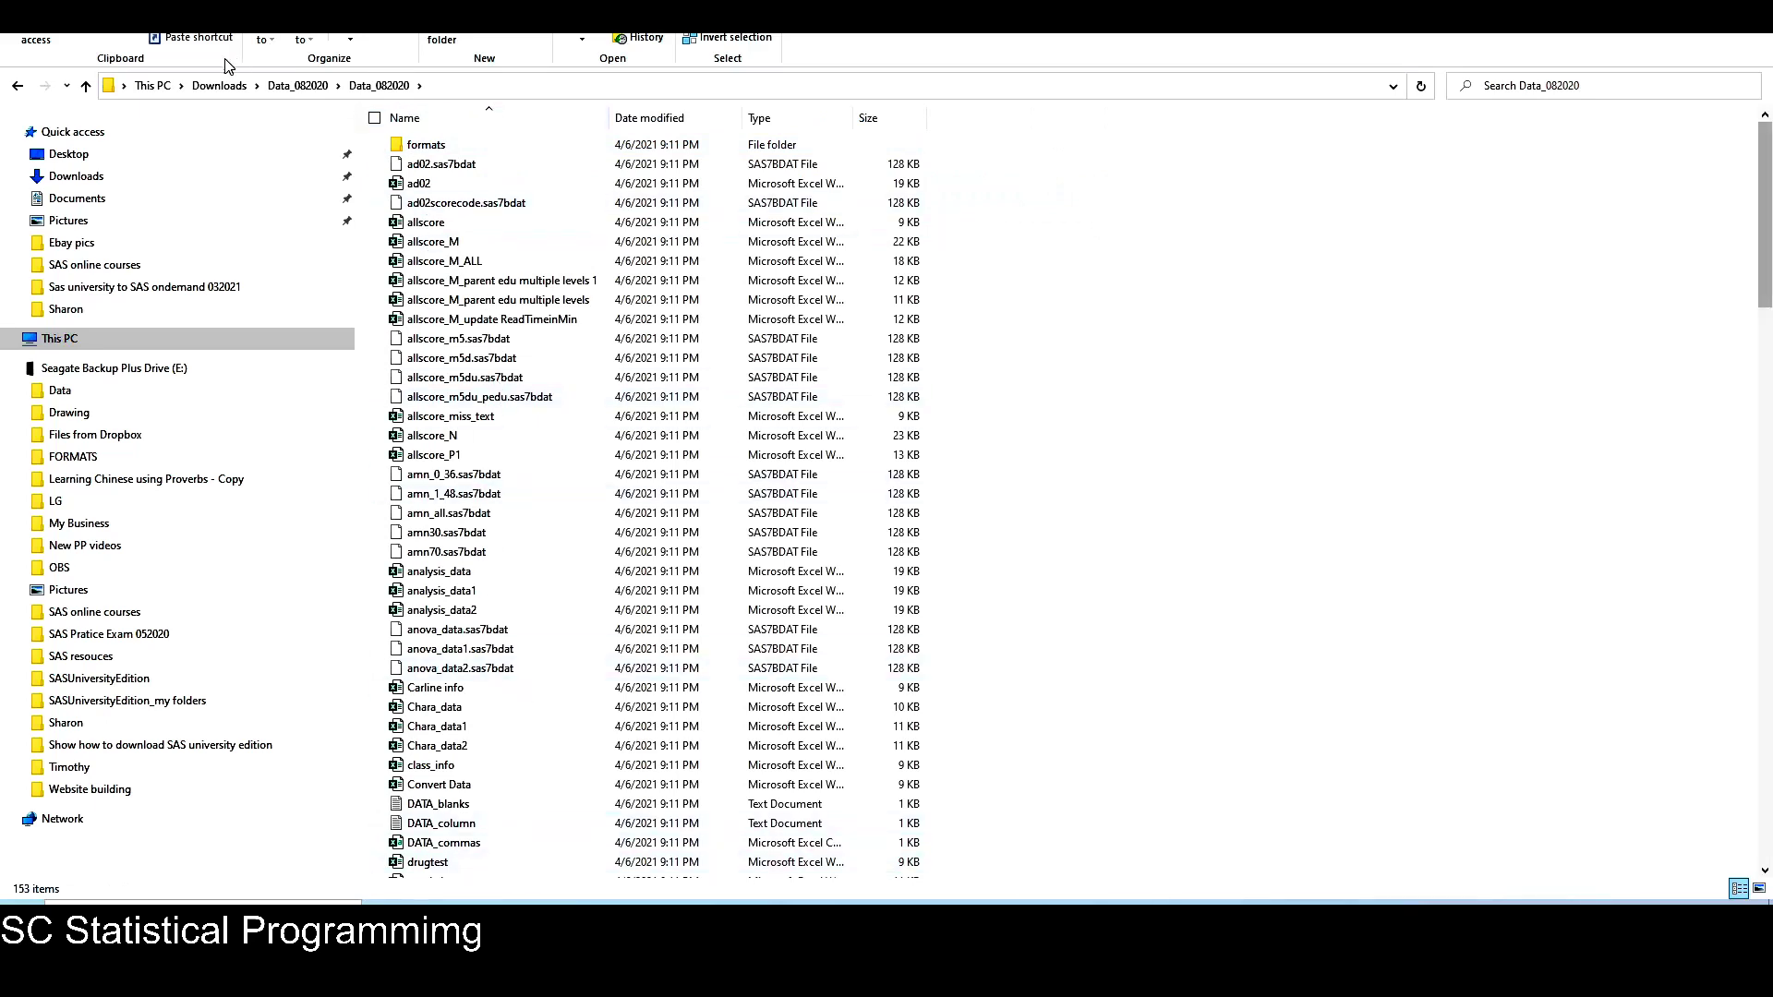
pyautogui.click(86, 85)
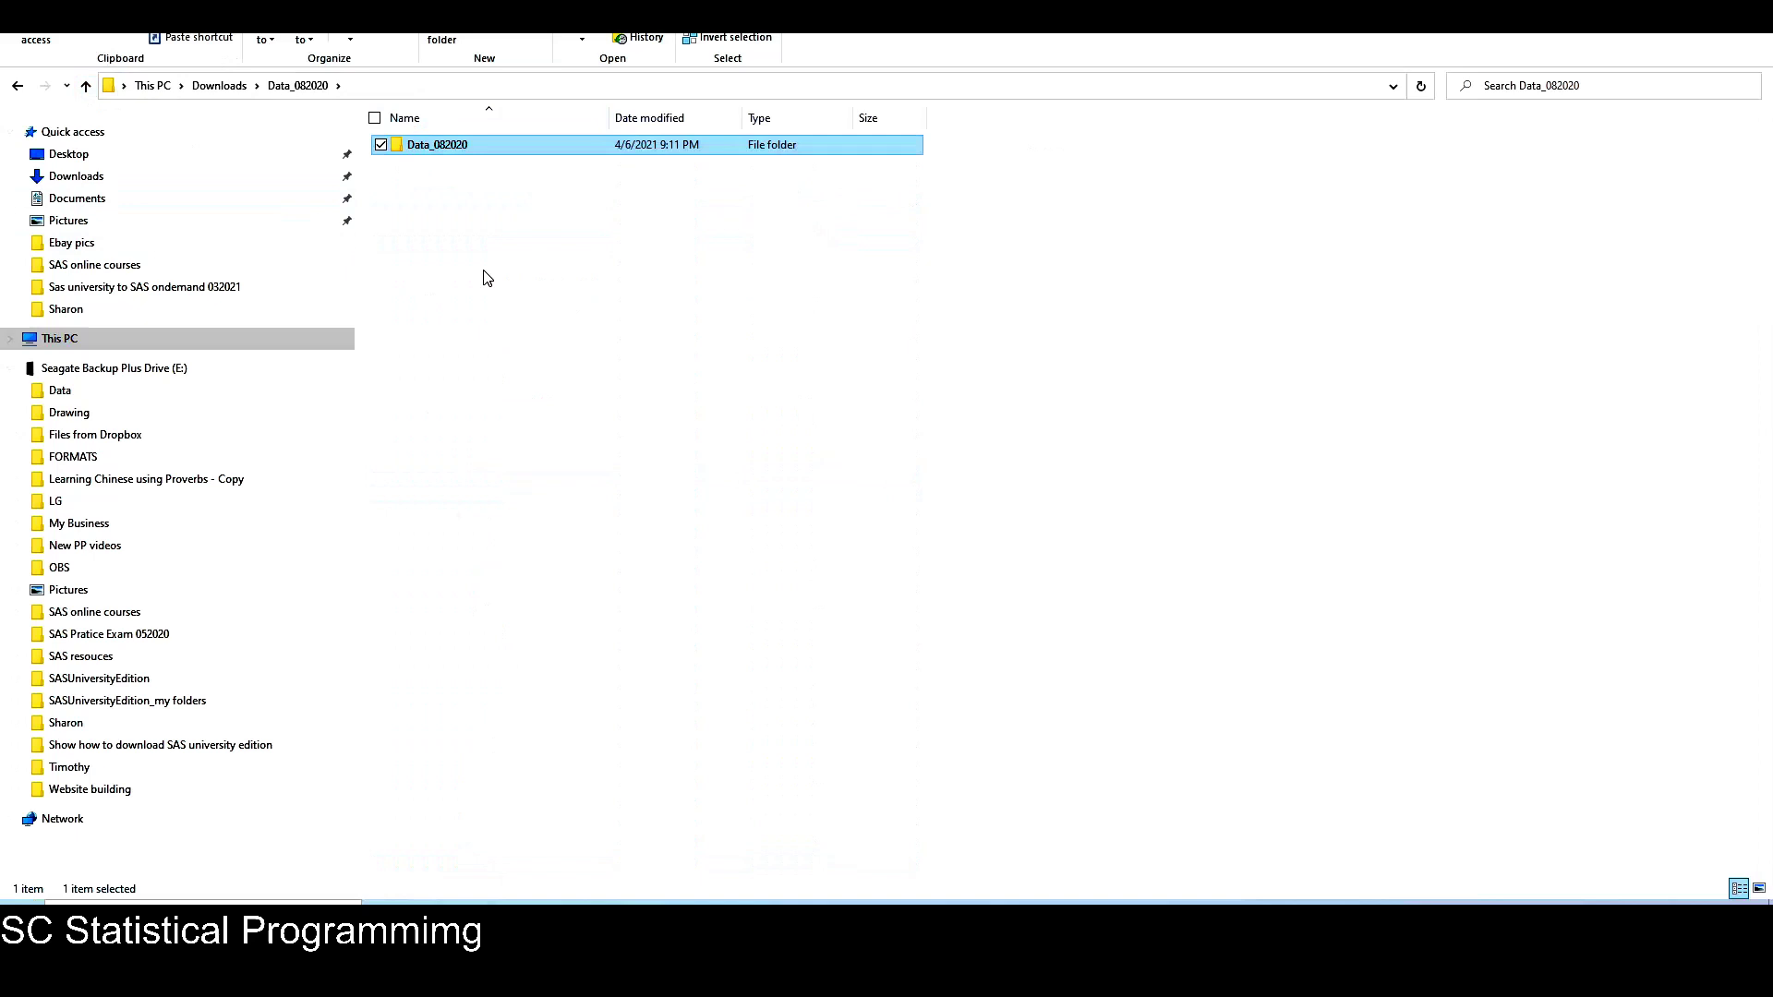
pyautogui.click(85, 87)
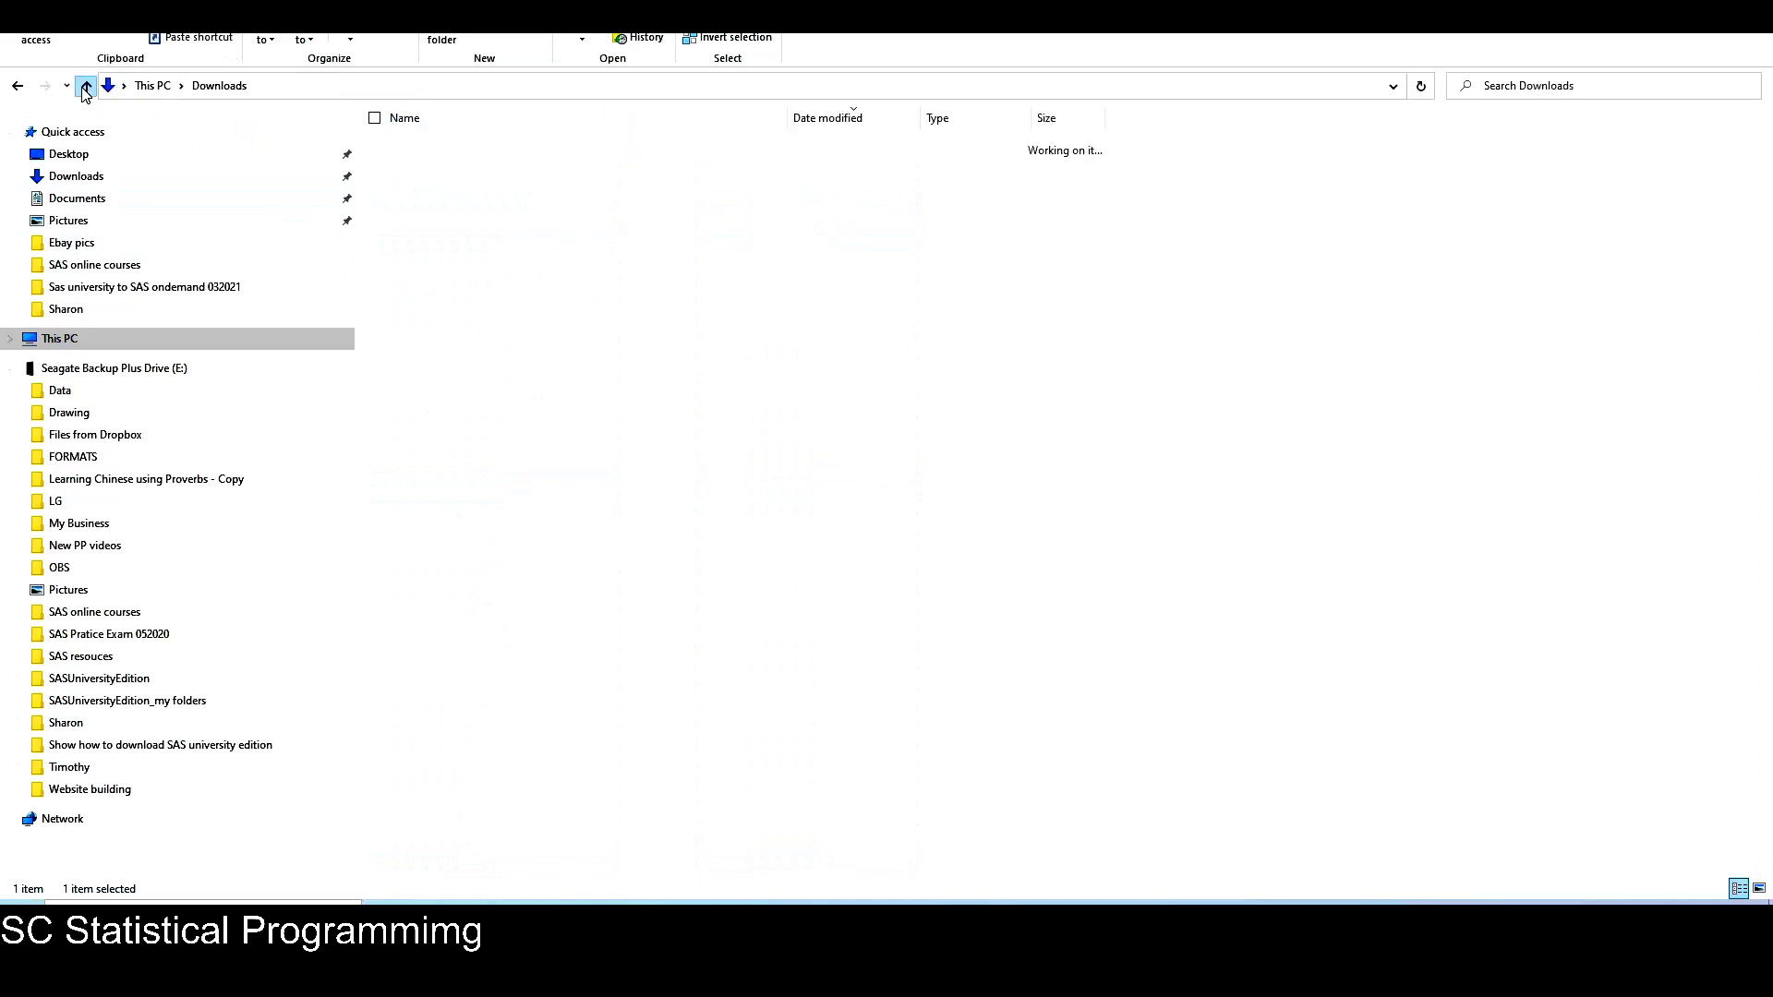
# Open the Certification folder's subfolder to check its 76 .sas files, then return to Downloads.
pyautogui.click(475, 232)
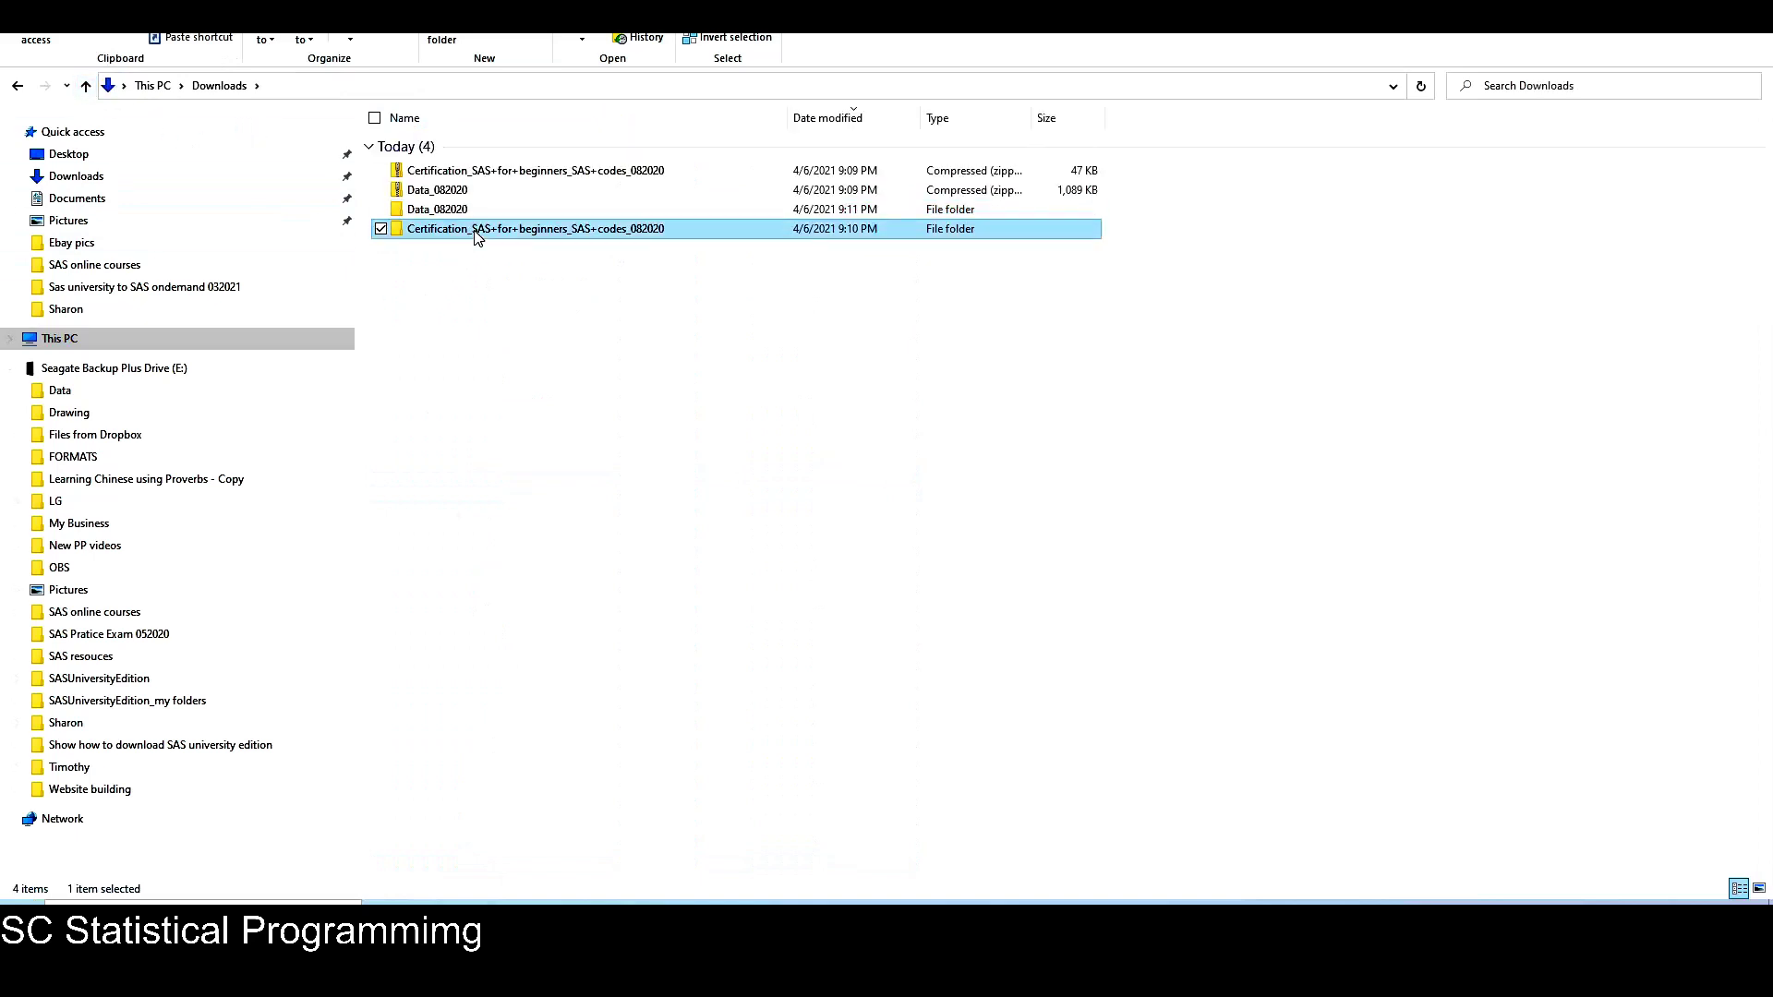
pyautogui.doubleClick(475, 233)
pyautogui.doubleClick(466, 146)
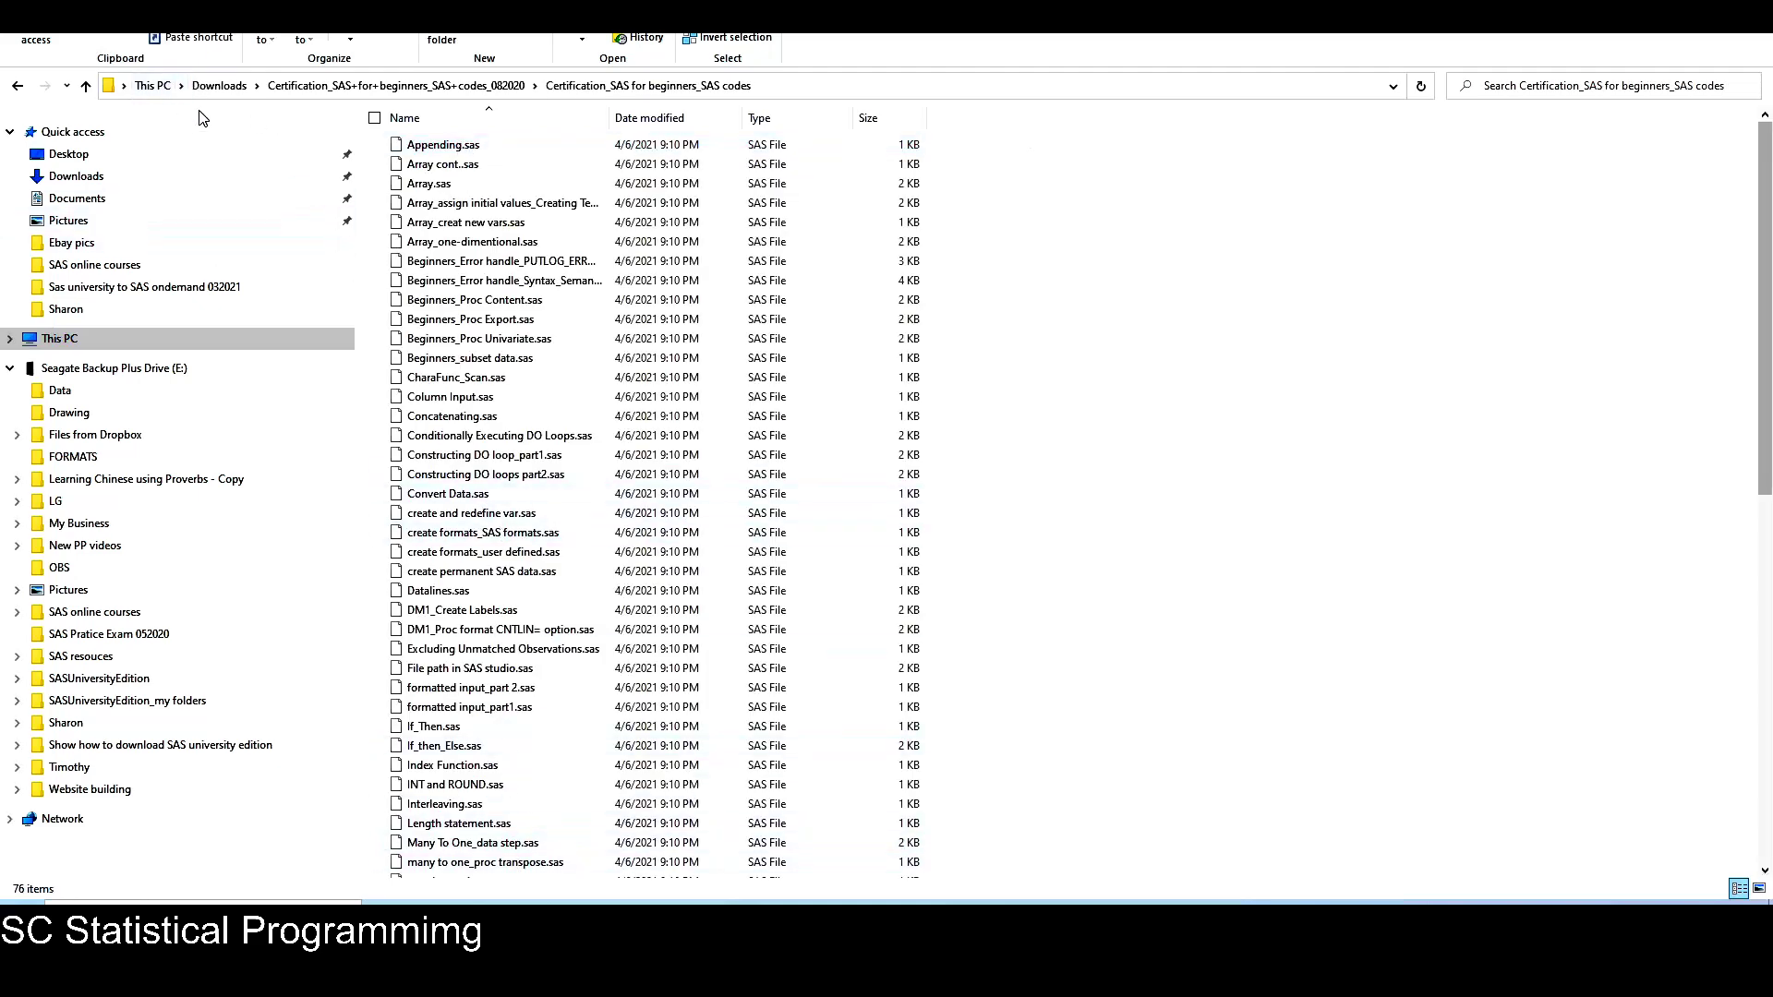
pyautogui.click(85, 86)
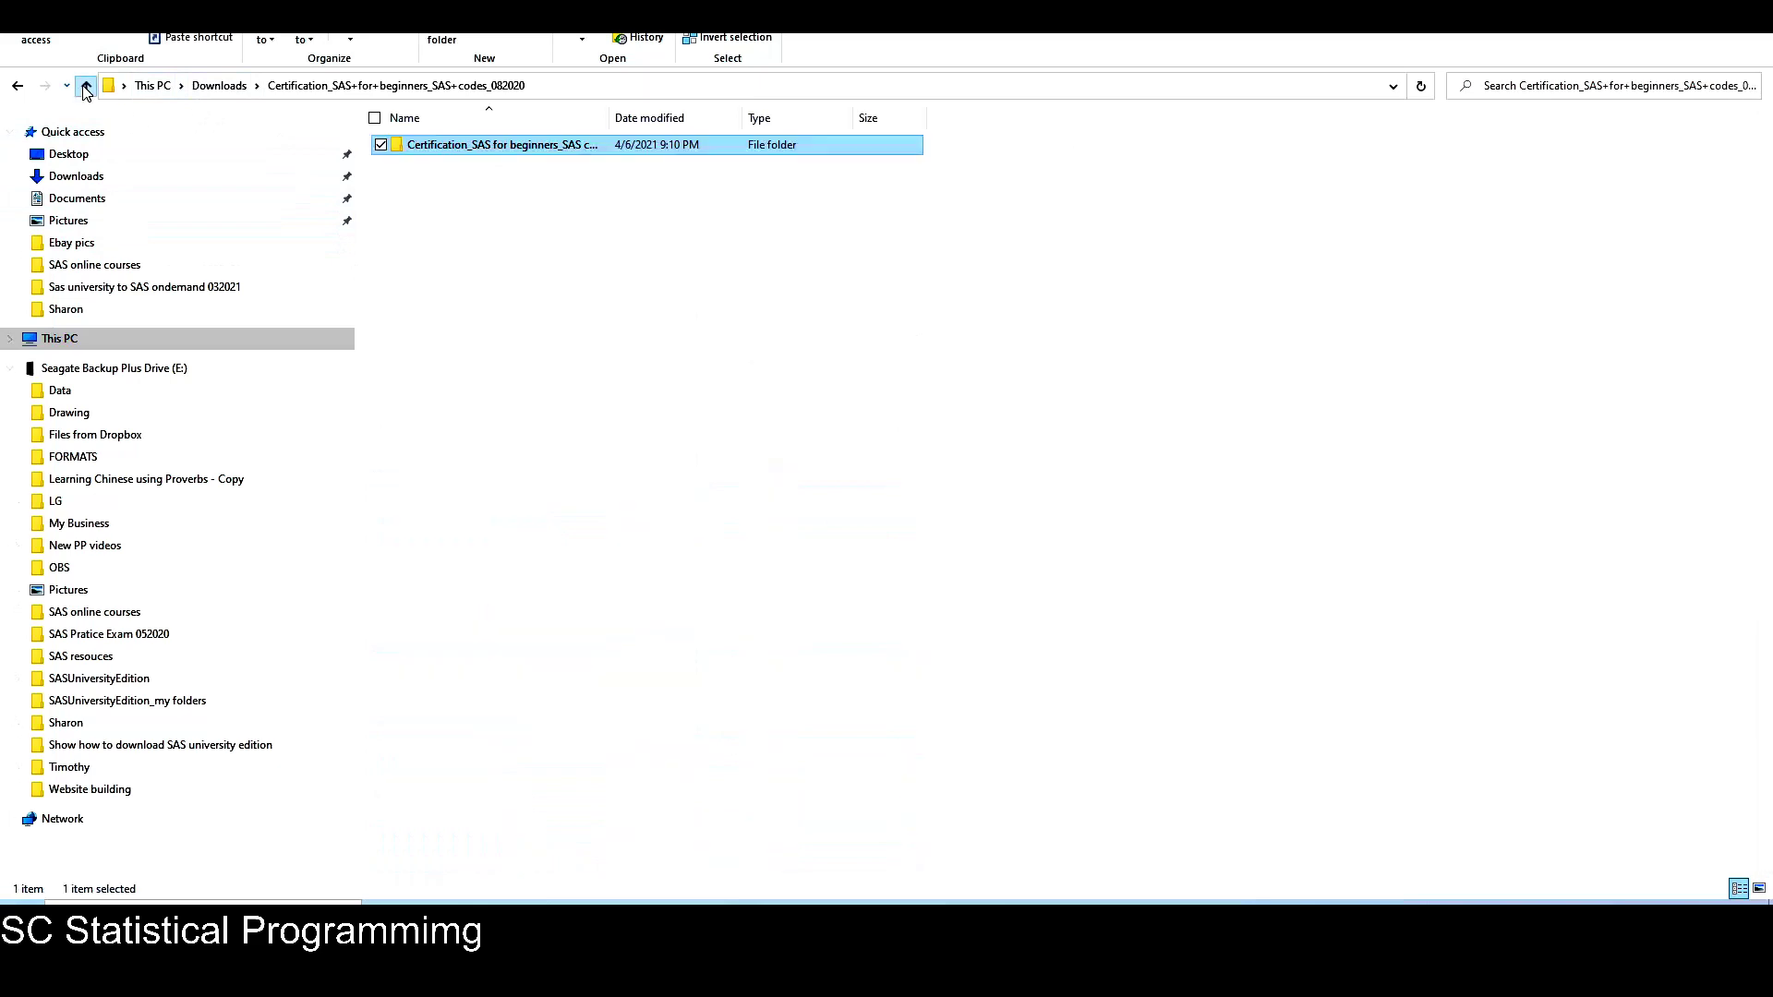
pyautogui.click(85, 86)
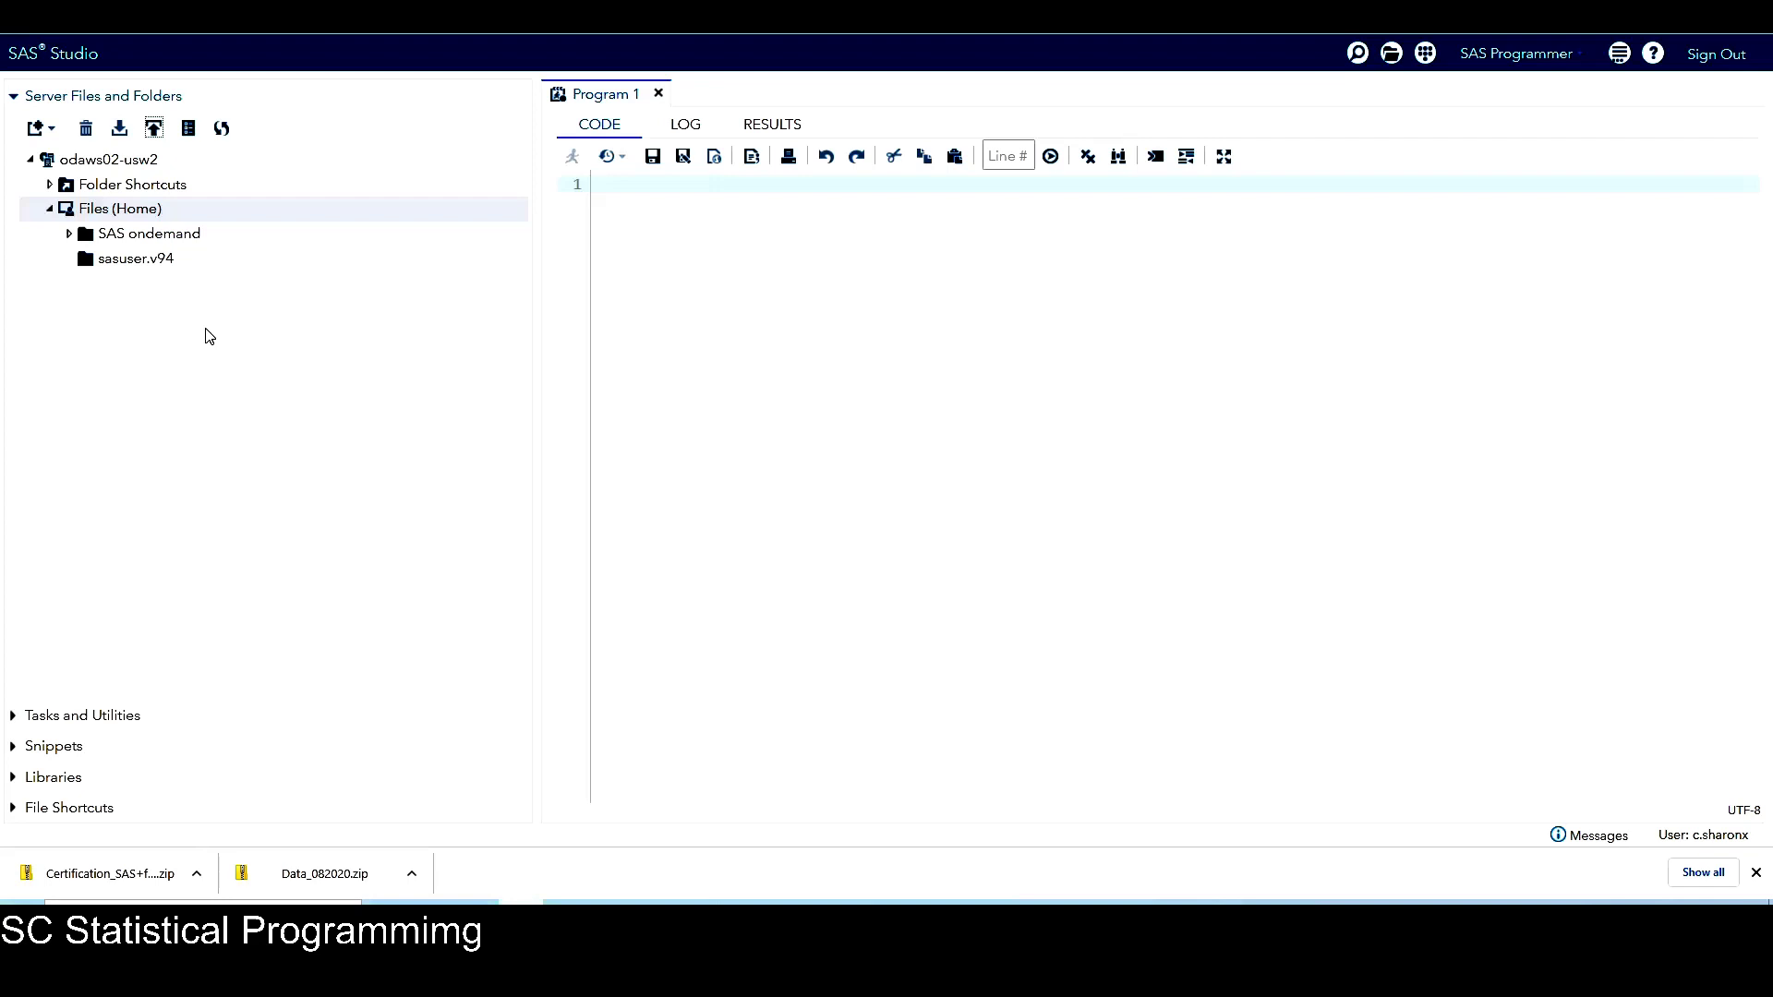
# Open the Upload Files dialog with Files (Home) as the destination path.
pyautogui.click(139, 207)
pyautogui.click(153, 129)
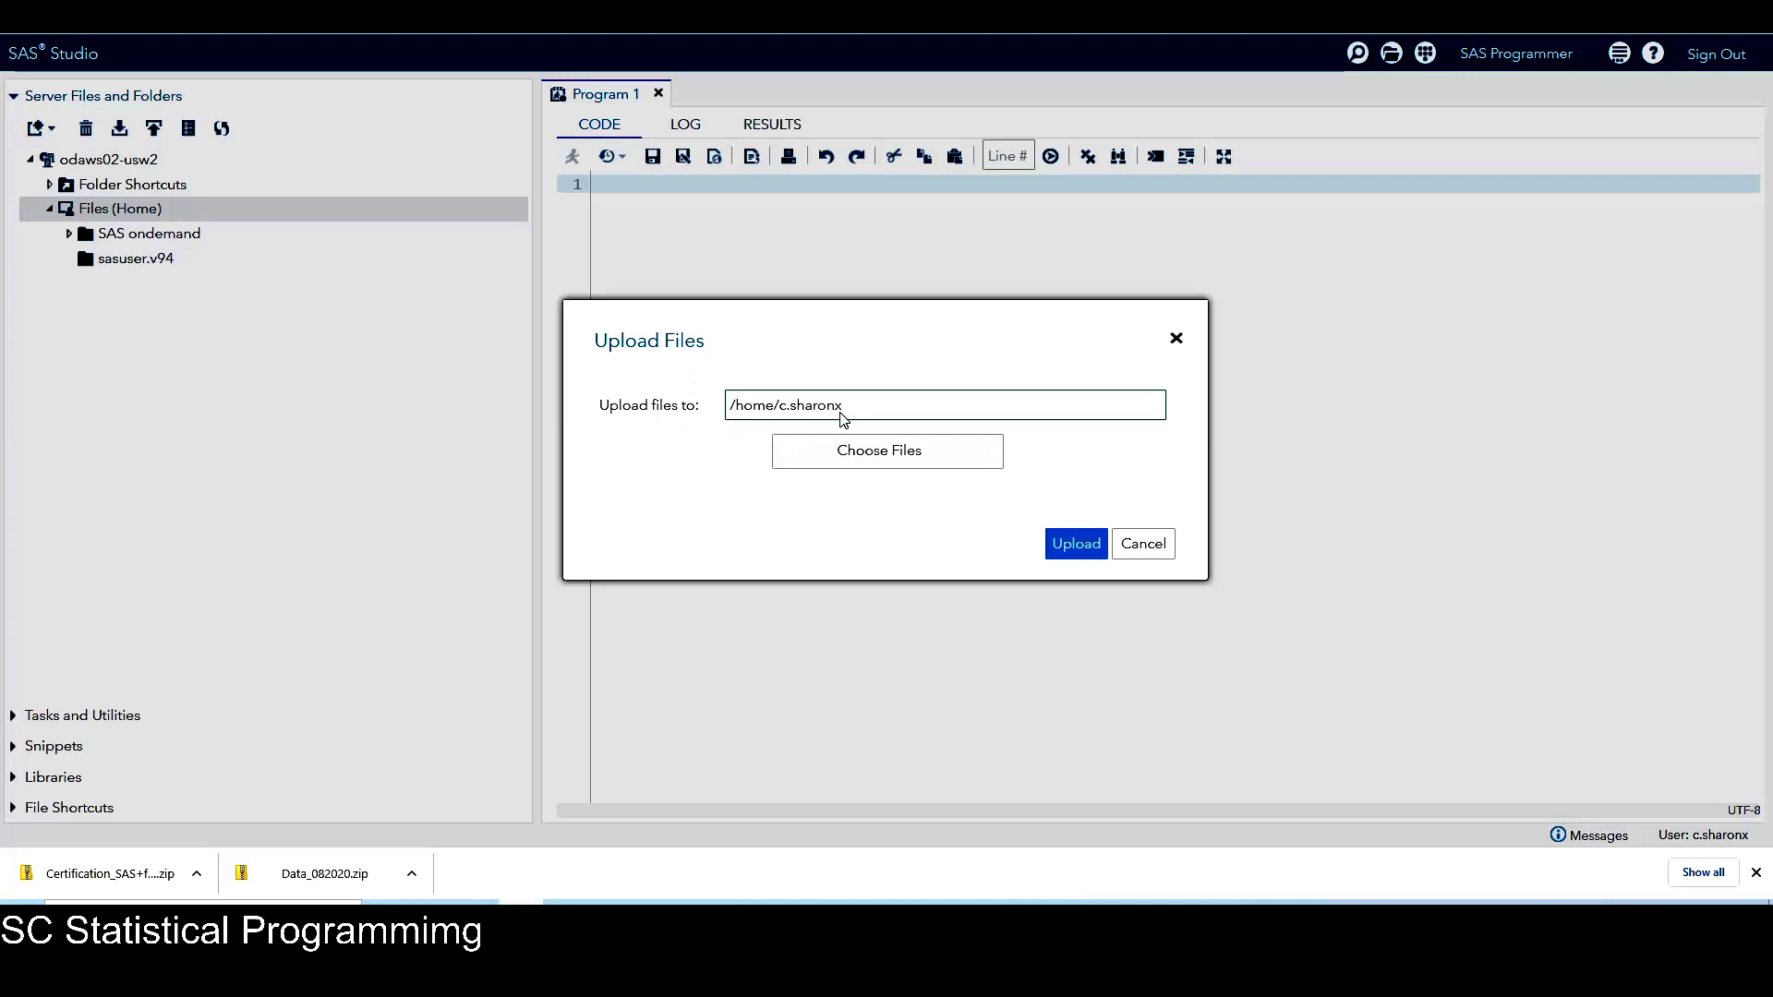
pyautogui.moveTo(778, 411); pyautogui.dragTo(846, 415)
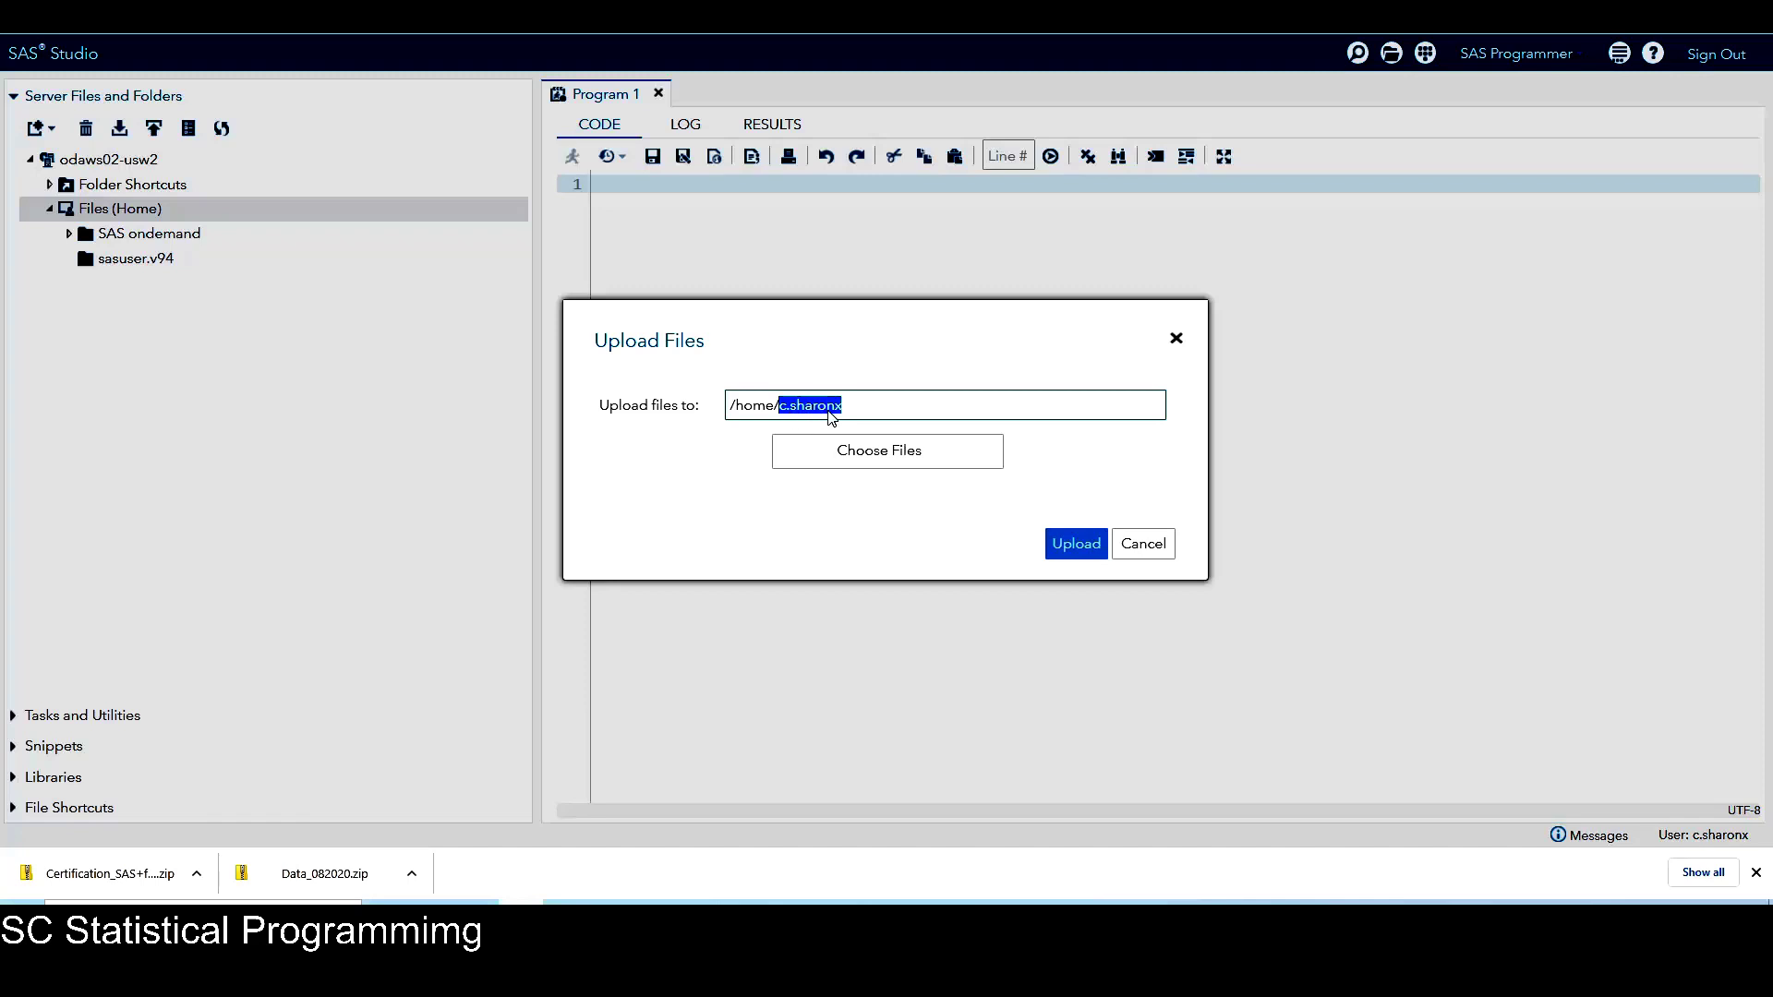
pyautogui.click(858, 413)
# Choose all files in Downloads\Data_082020\Data_082020, ad02.sas7bdat through Weight_loss, for upload.
pyautogui.click(895, 454)
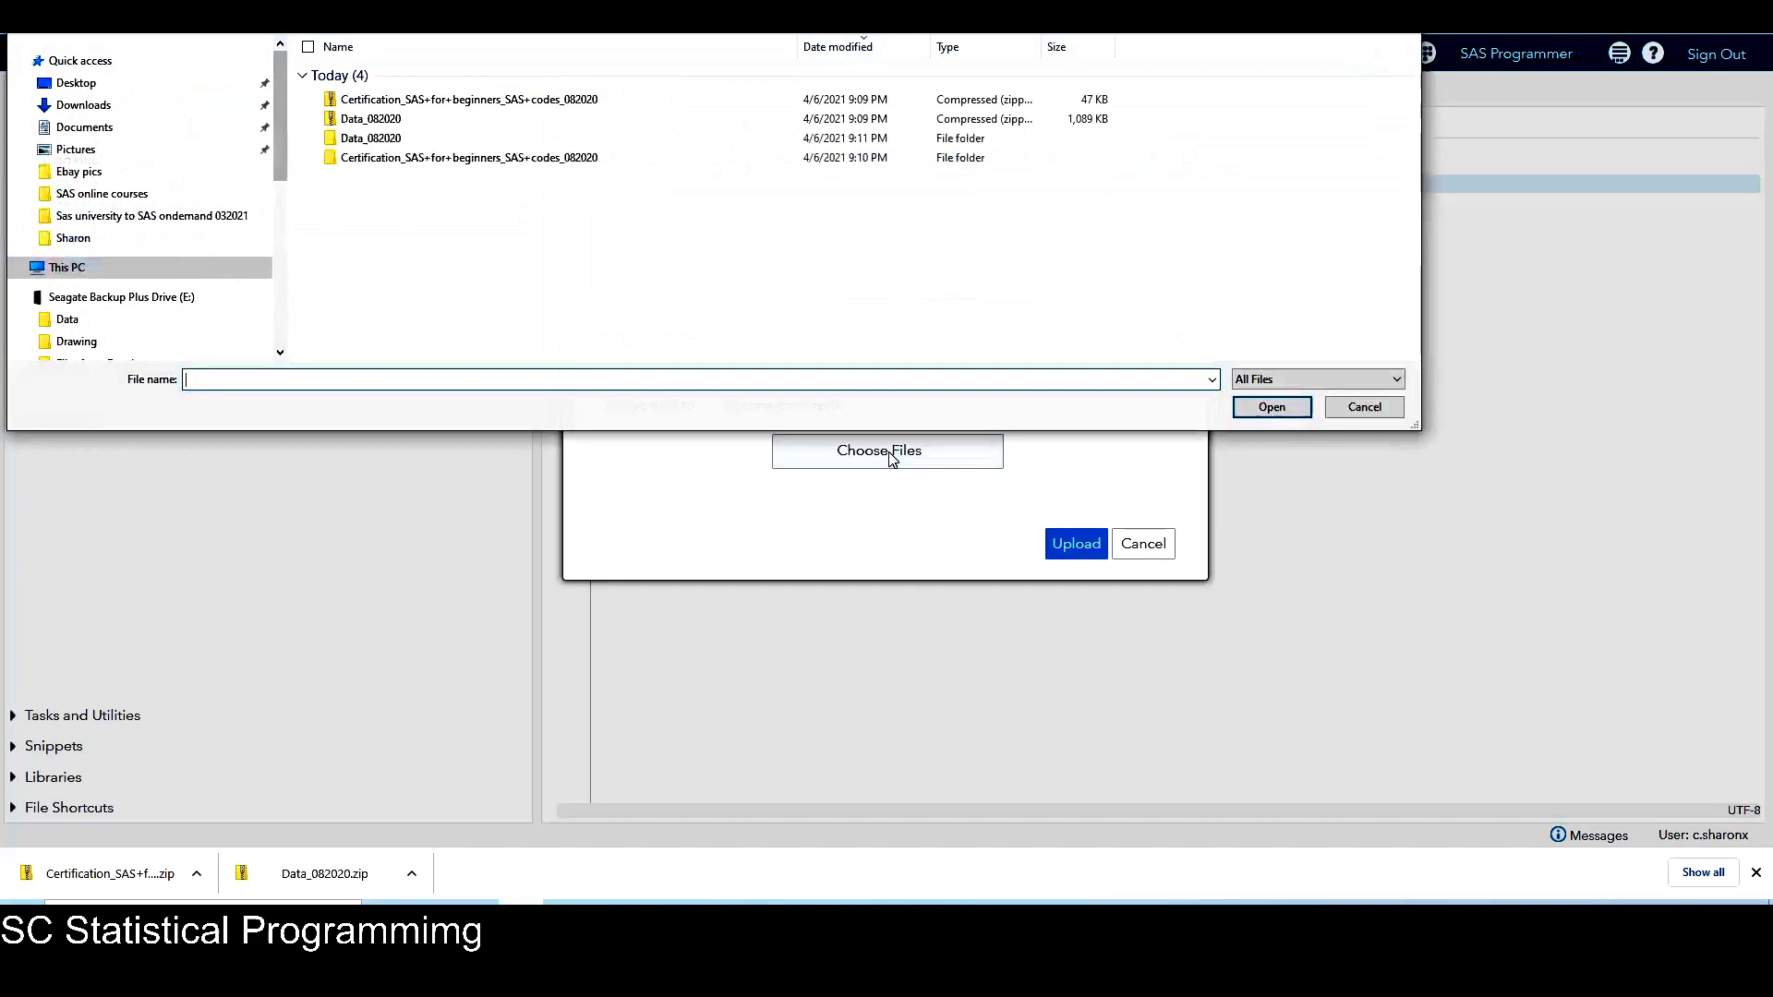
pyautogui.doubleClick(381, 147)
pyautogui.doubleClick(379, 79)
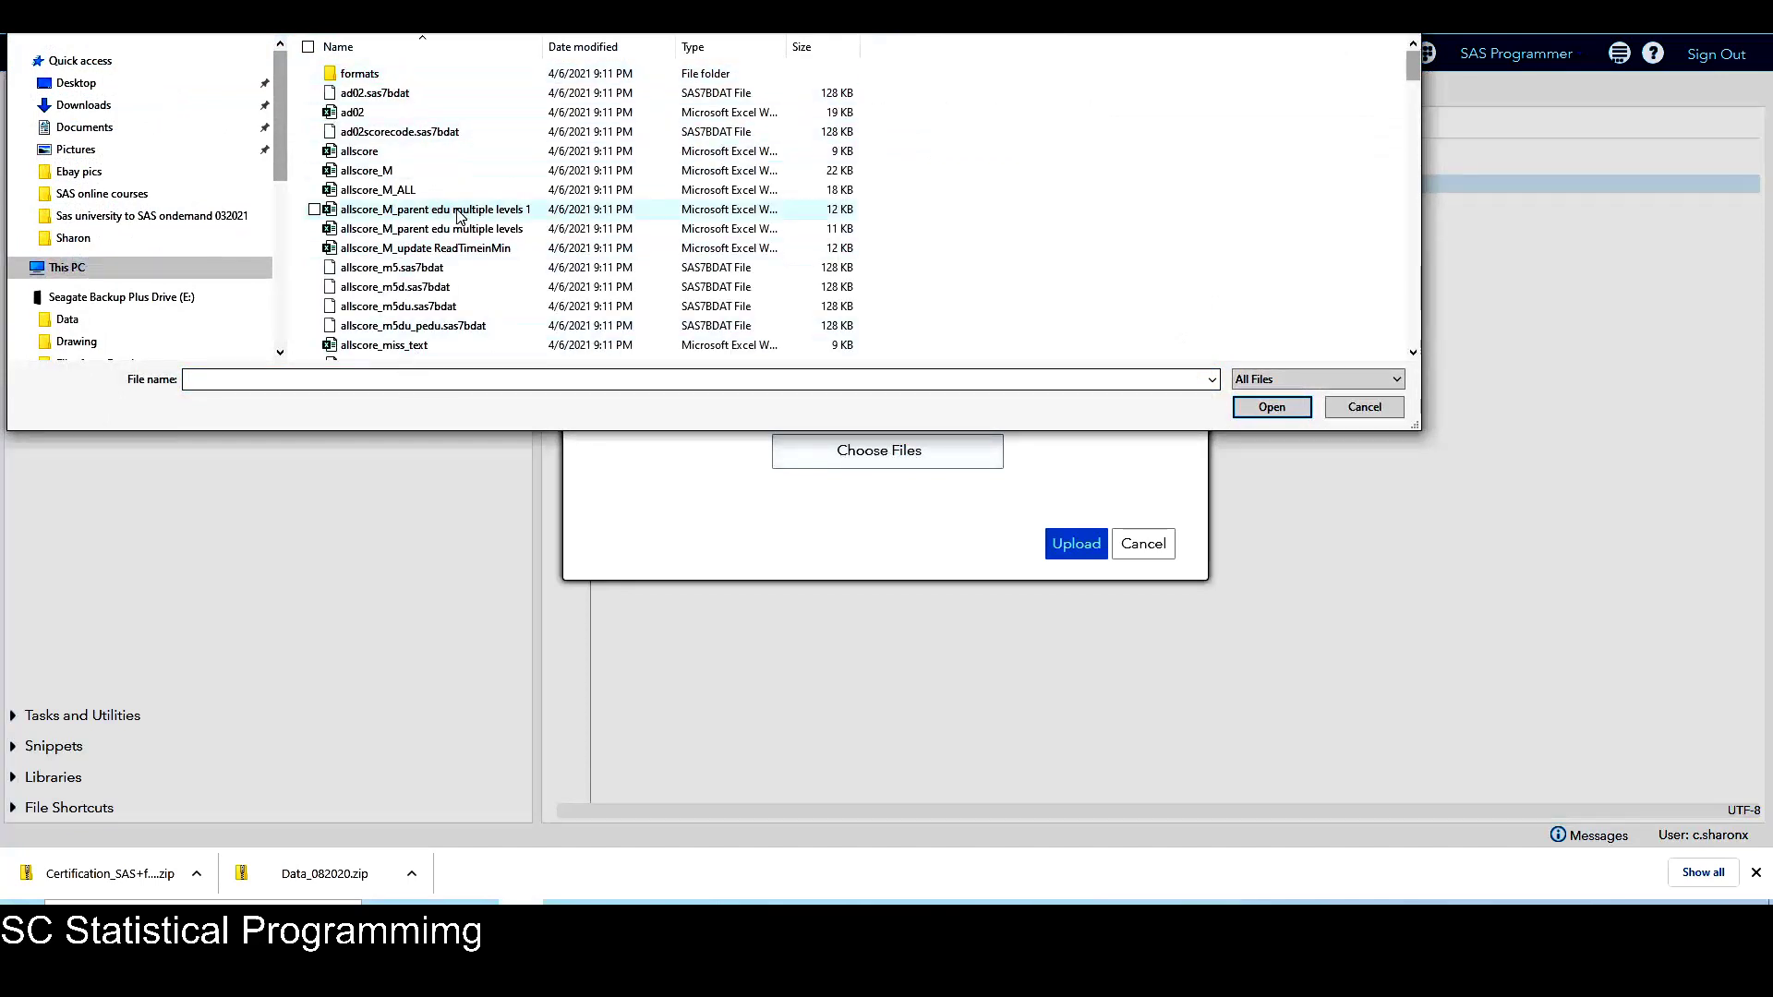
pyautogui.click(413, 78)
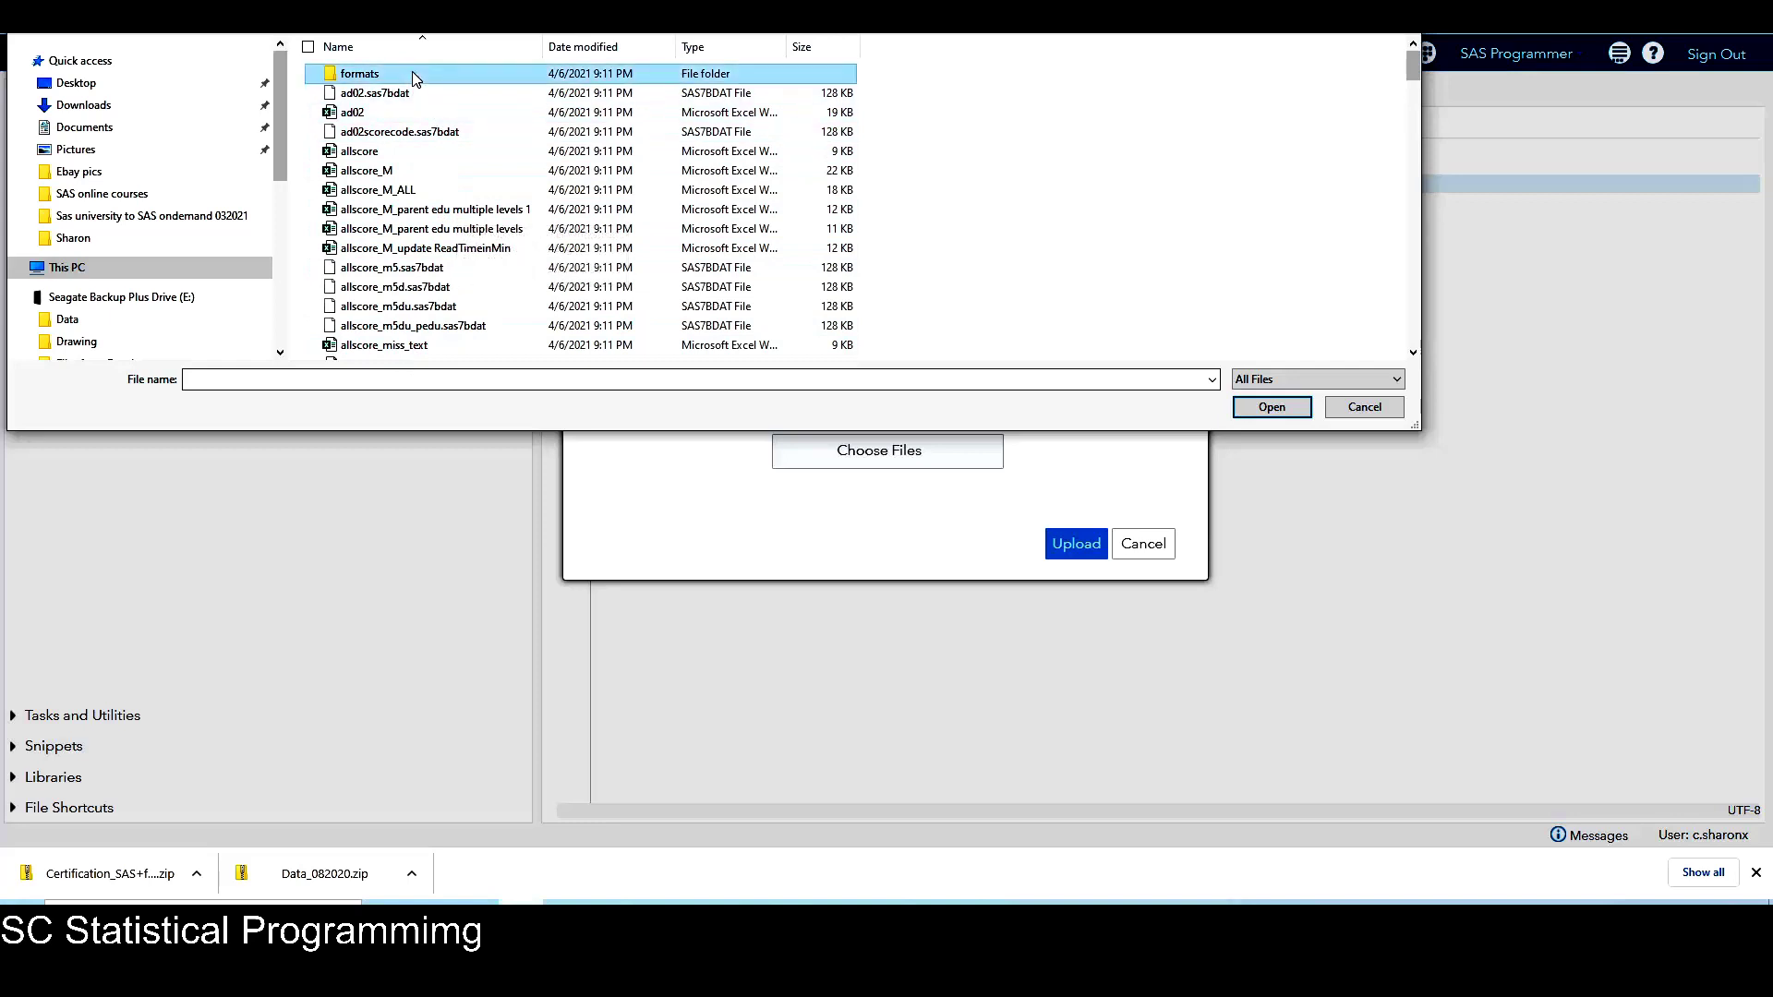
pyautogui.moveTo(1412, 65); pyautogui.dragTo(1409, 360)
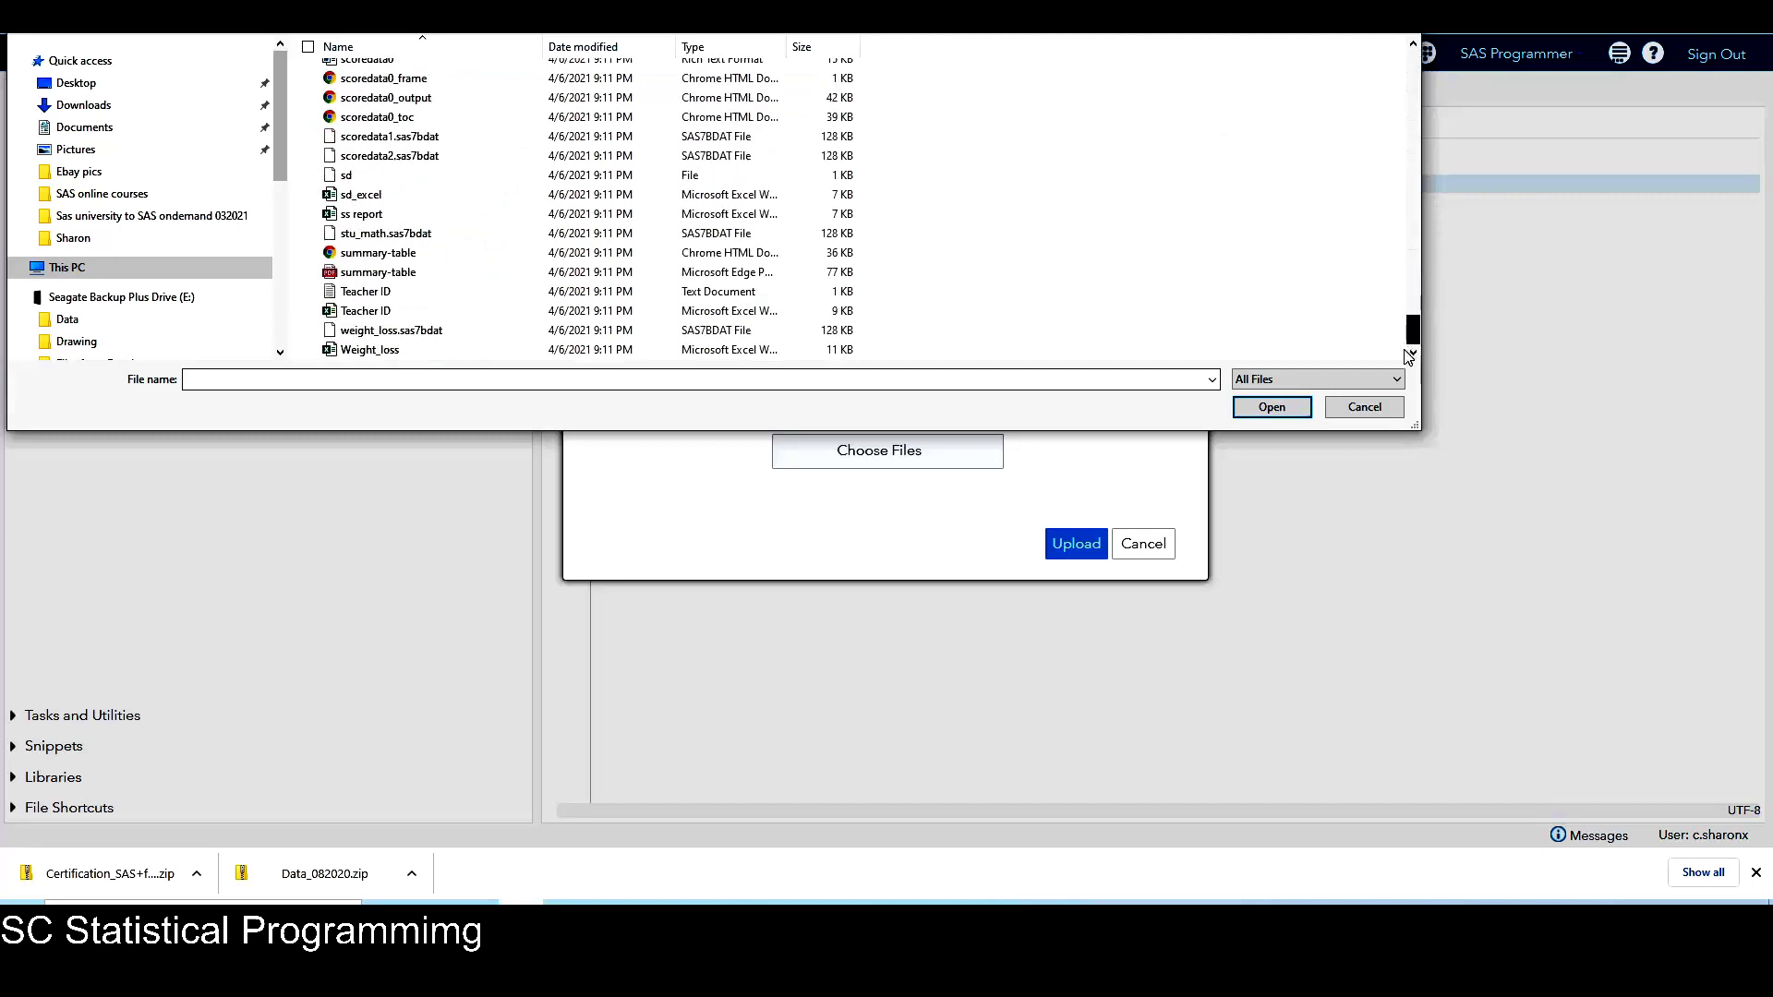
pyautogui.keyDown('shift'); pyautogui.click(379, 353); pyautogui.keyUp('shift')
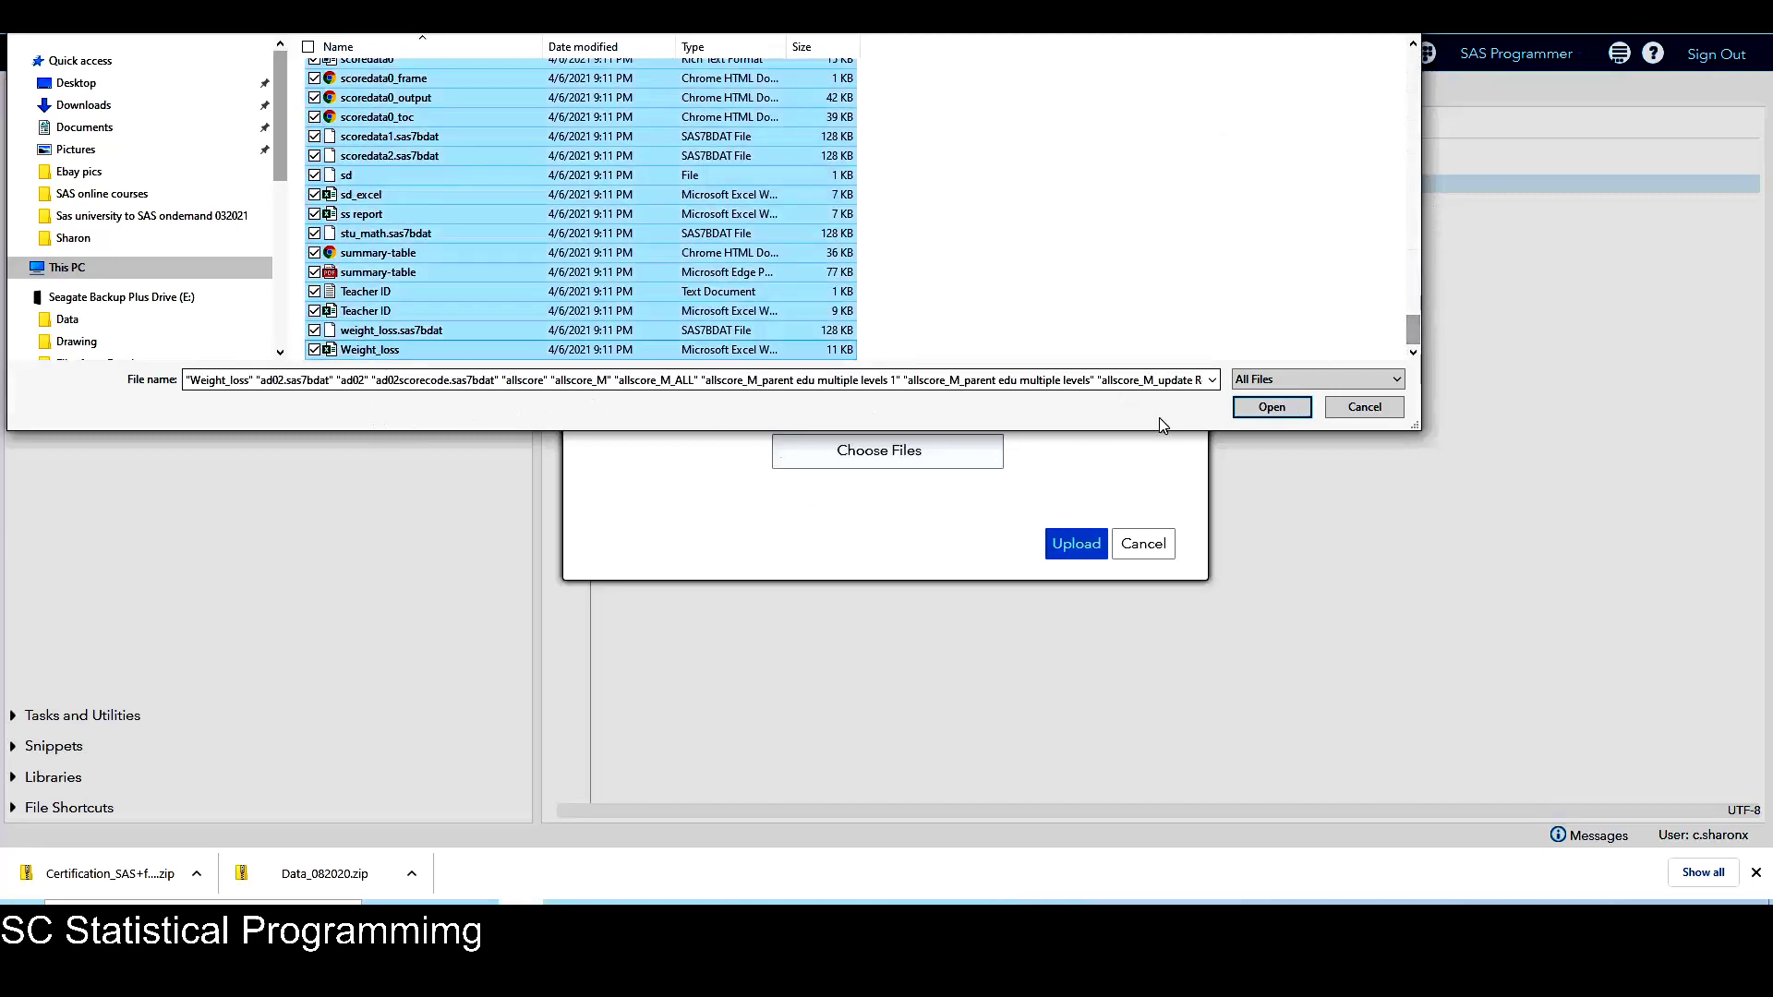
pyautogui.click(1269, 407)
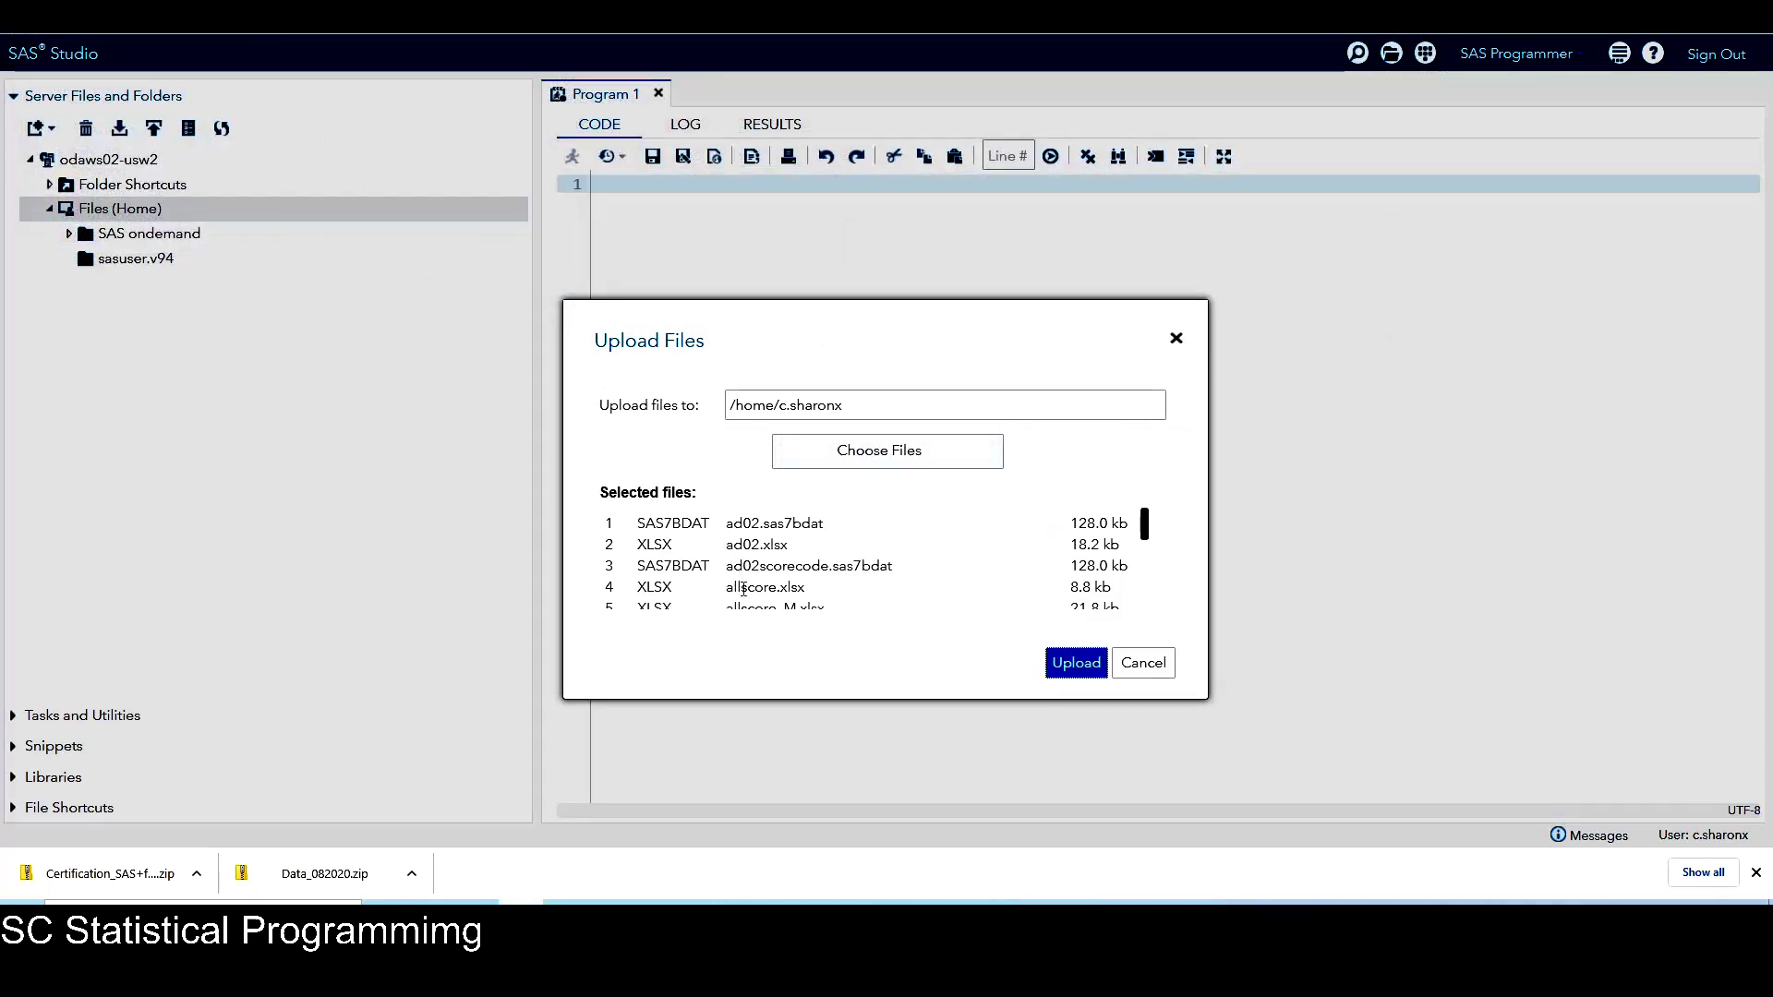
# Upload the chosen data files and check ad02.sas7bdat through amn30.sas7bdat in the home tree.
pyautogui.moveTo(1144, 525); pyautogui.dragTo(1156, 629)
pyautogui.click(1075, 663)
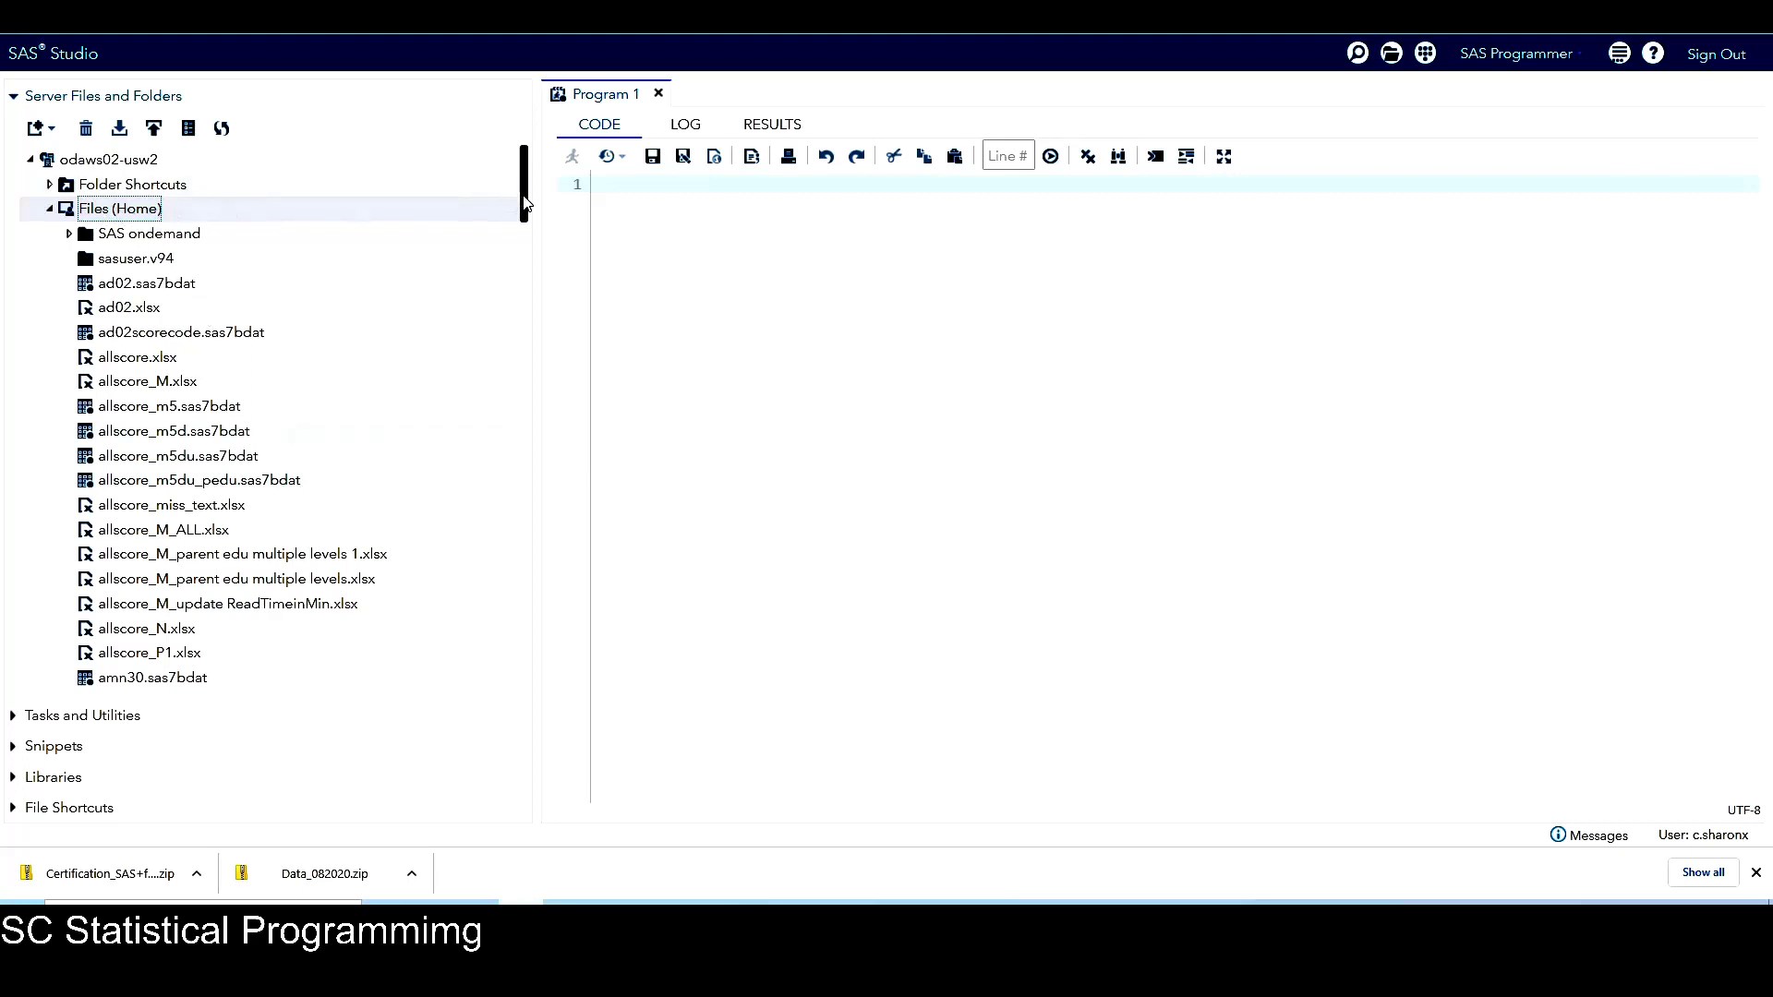
pyautogui.moveTo(523, 203); pyautogui.dragTo(526, 216)
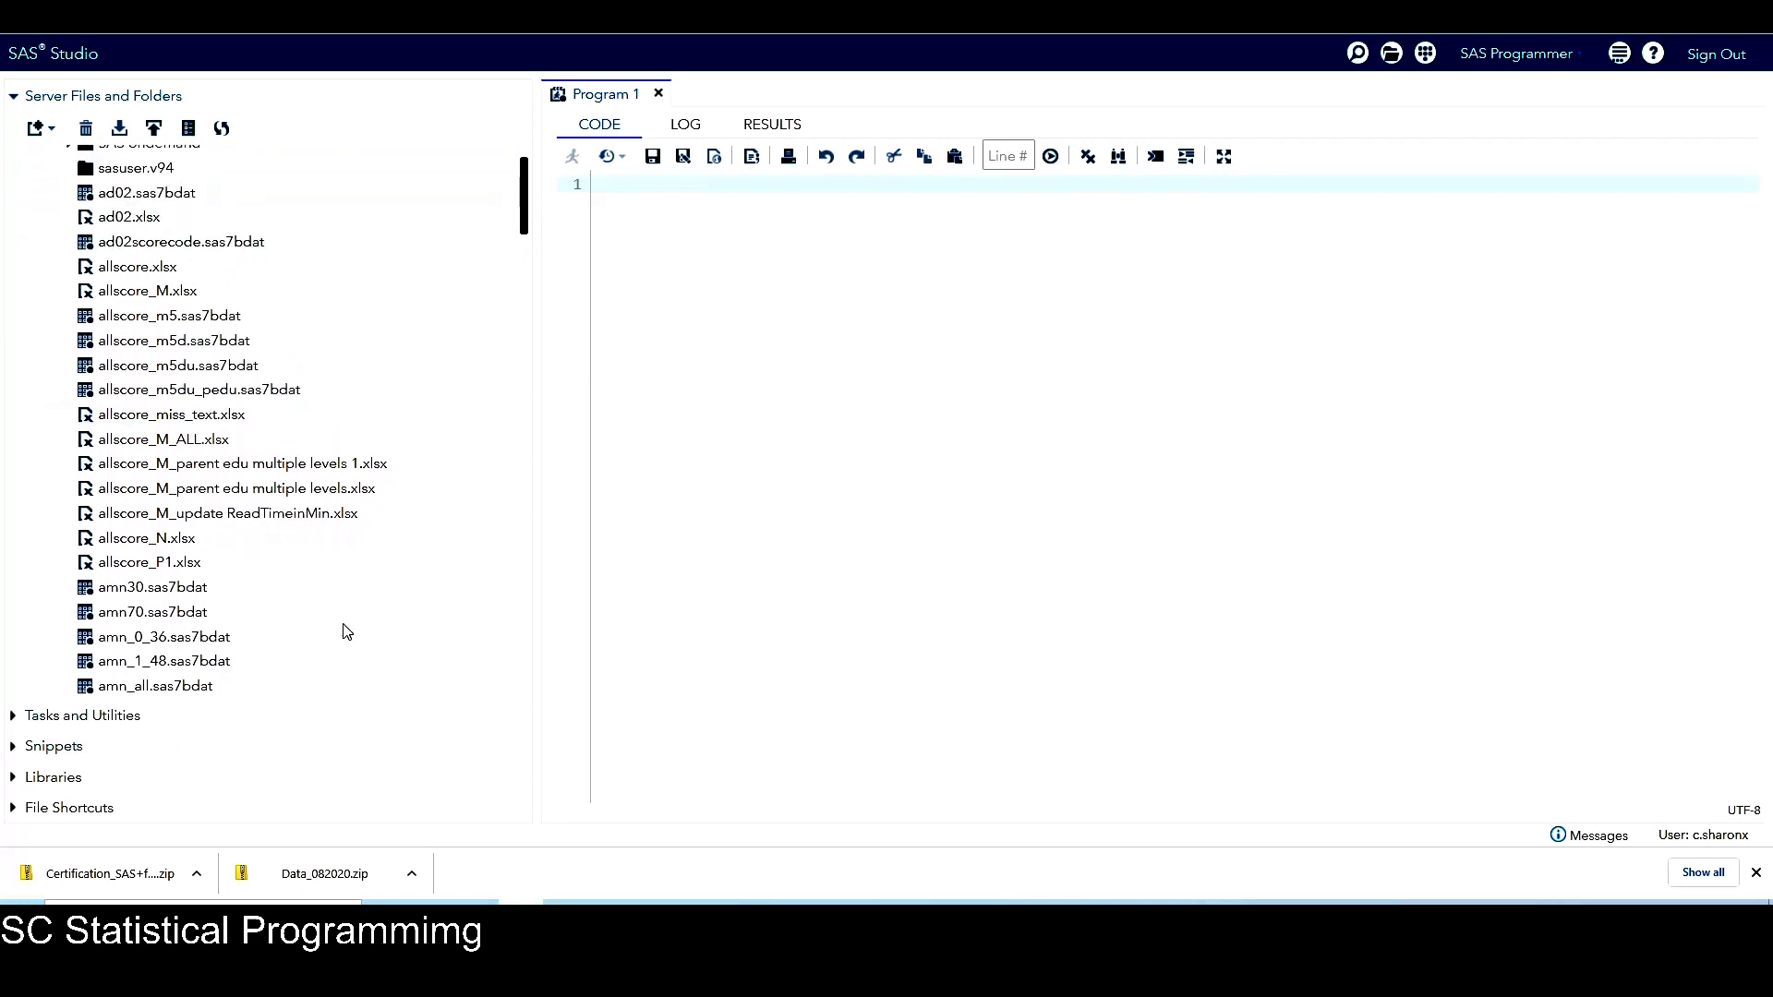
pyautogui.moveTo(523, 227); pyautogui.dragTo(554, 705)
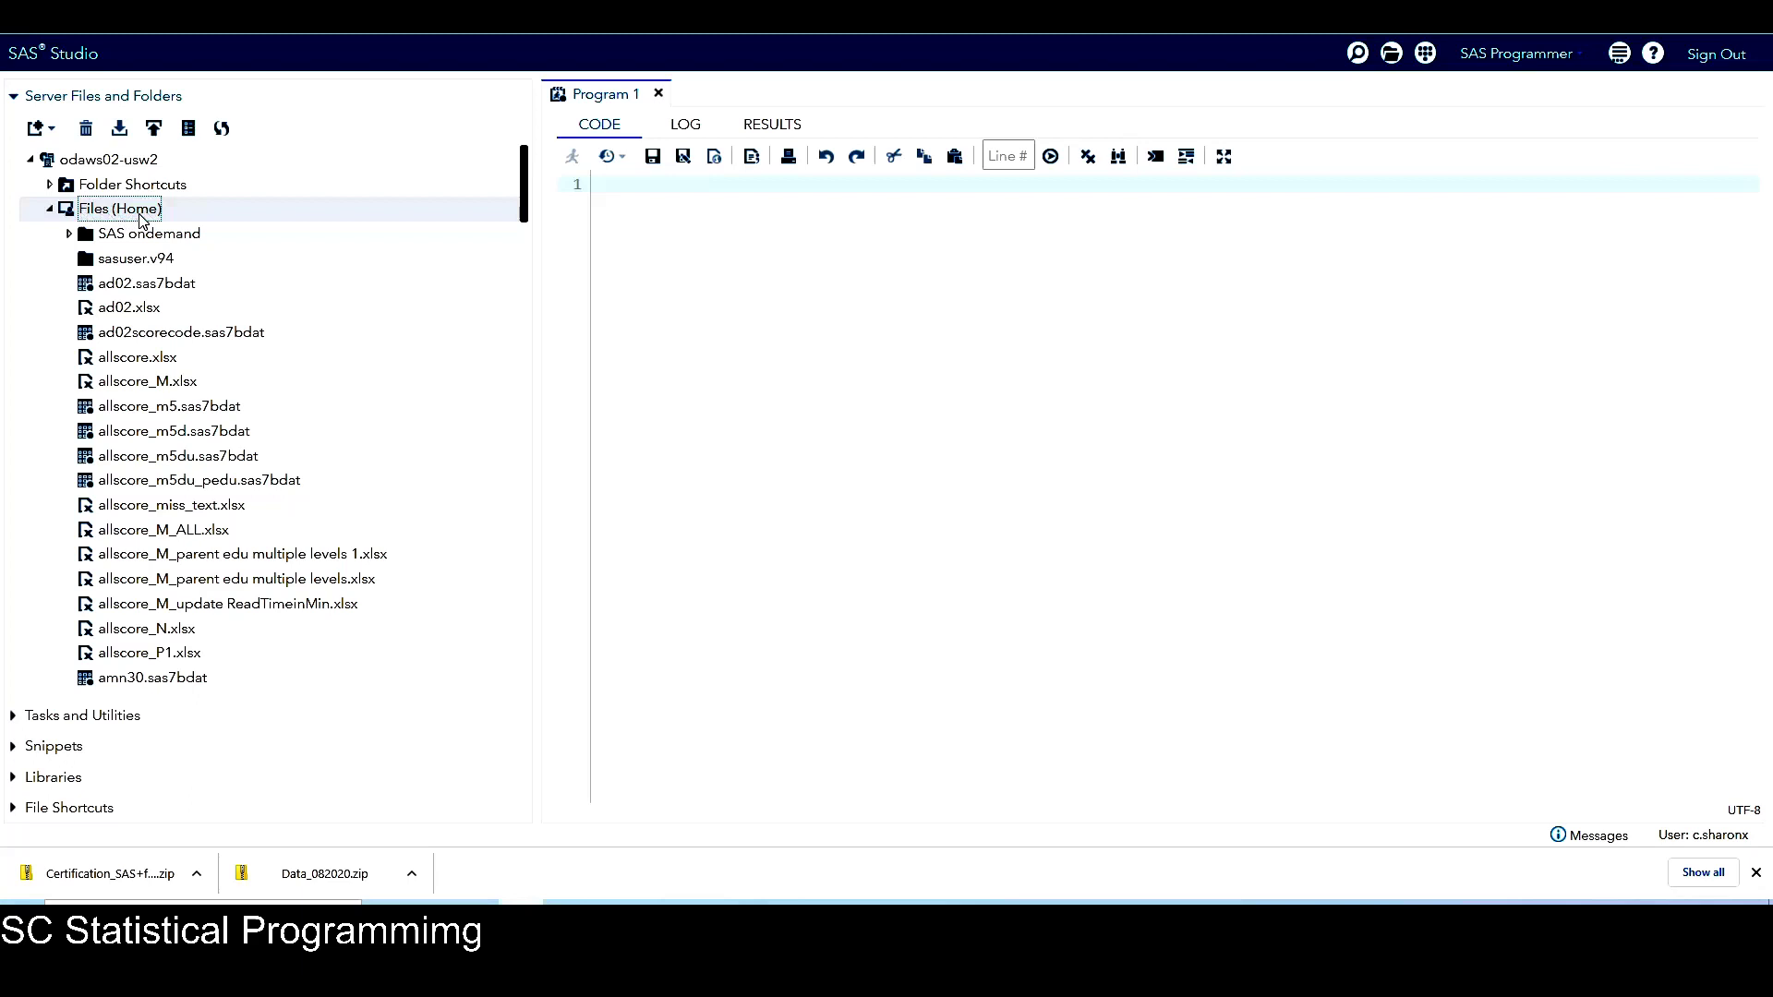
# Create a new folder named 'SAS BASE Codes' in the home folder.
pyautogui.click(36, 135)
pyautogui.click(71, 261)
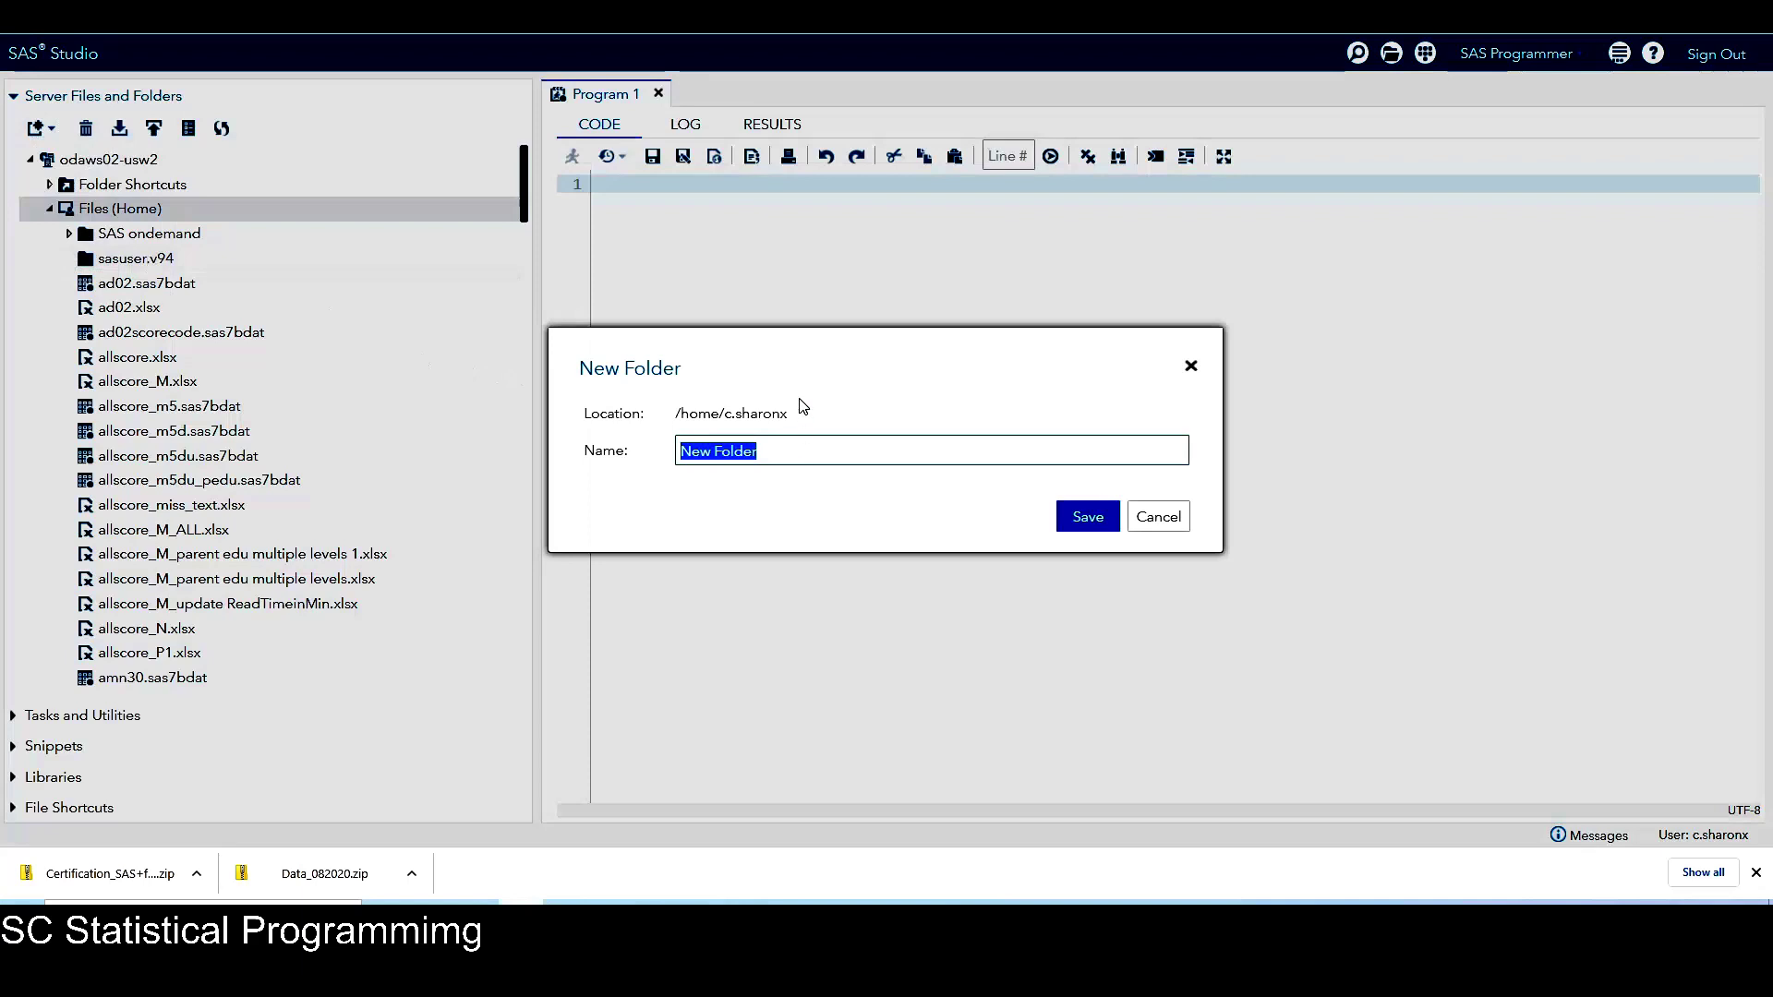
pyautogui.write('SAS BASE Codes')
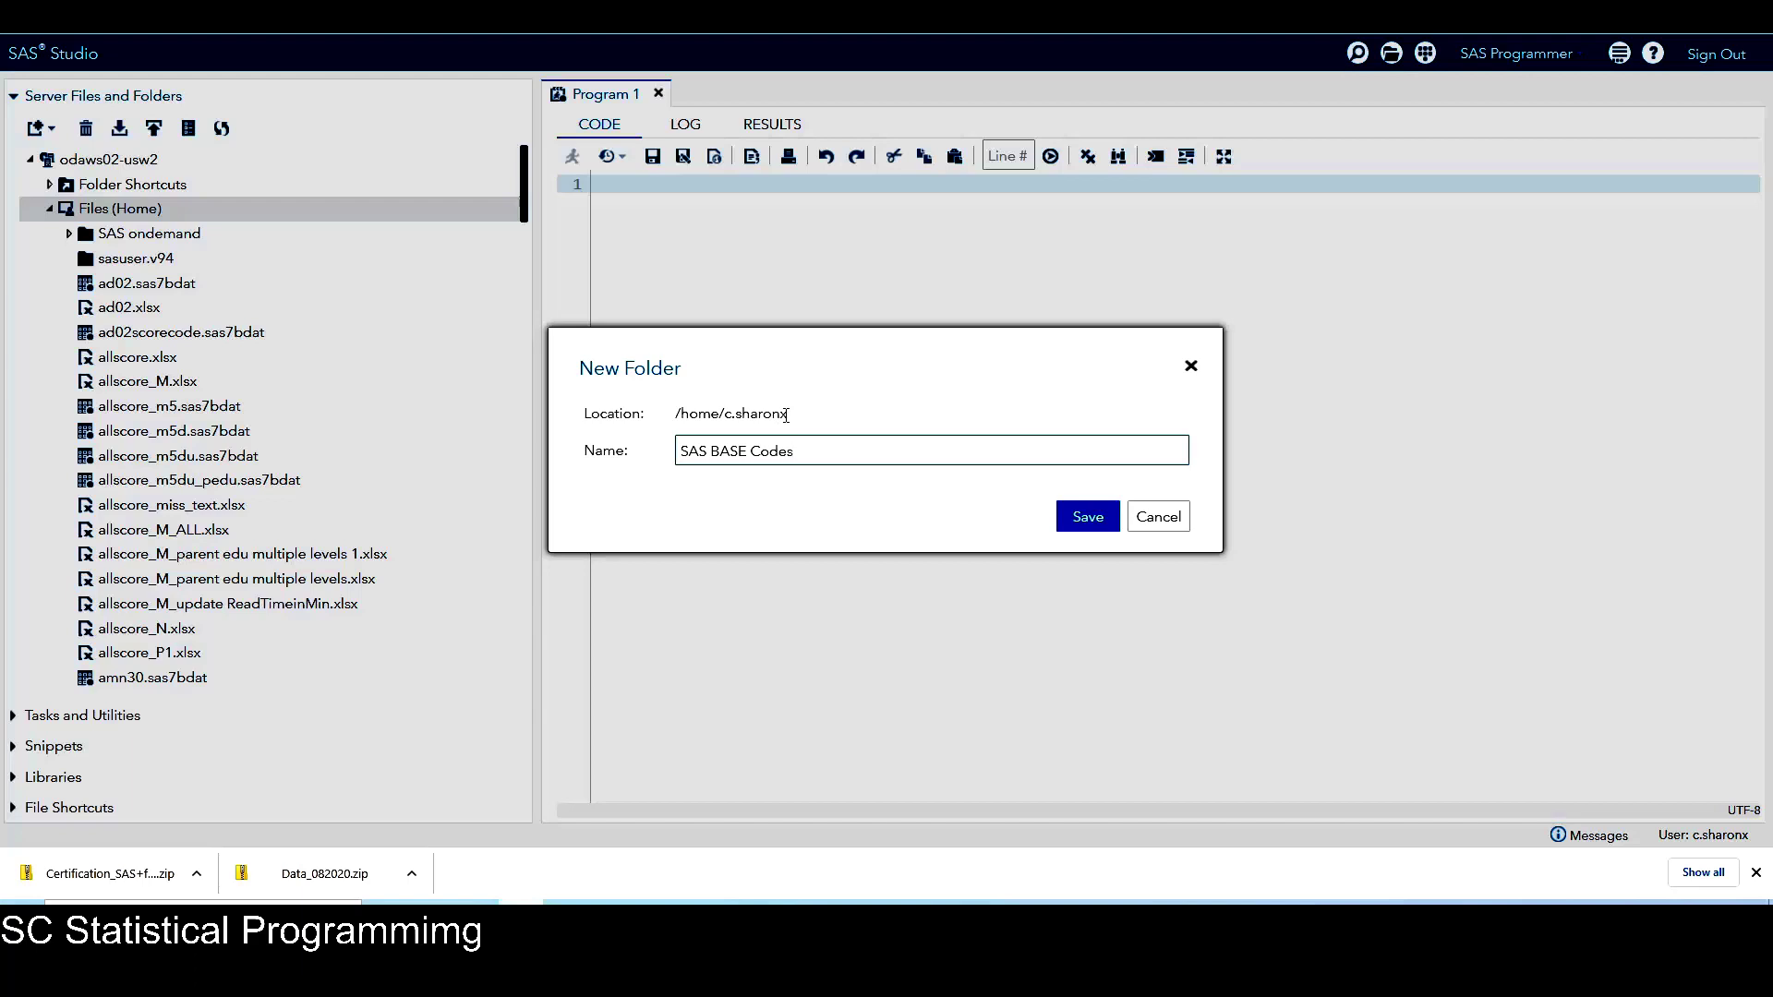
pyautogui.click(1071, 515)
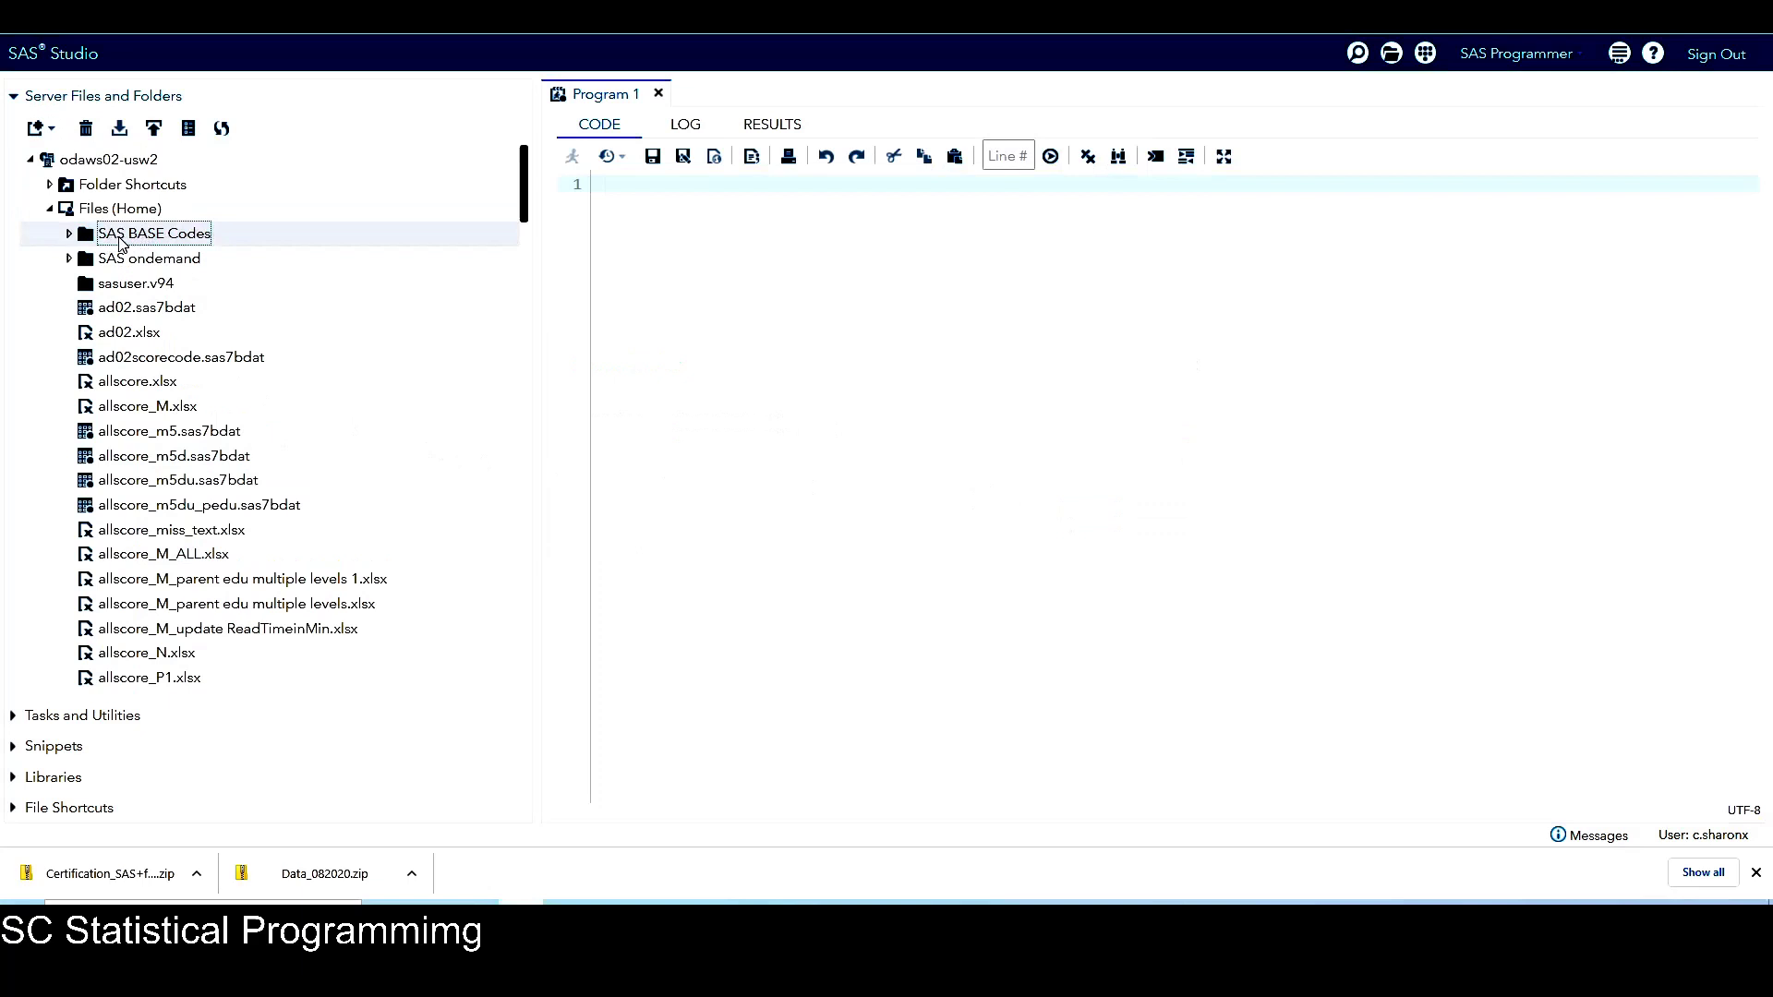
# Open the Upload Files dialog with the path ending in SAS BASE Codes.
pyautogui.doubleClick(172, 232)
pyautogui.click(153, 131)
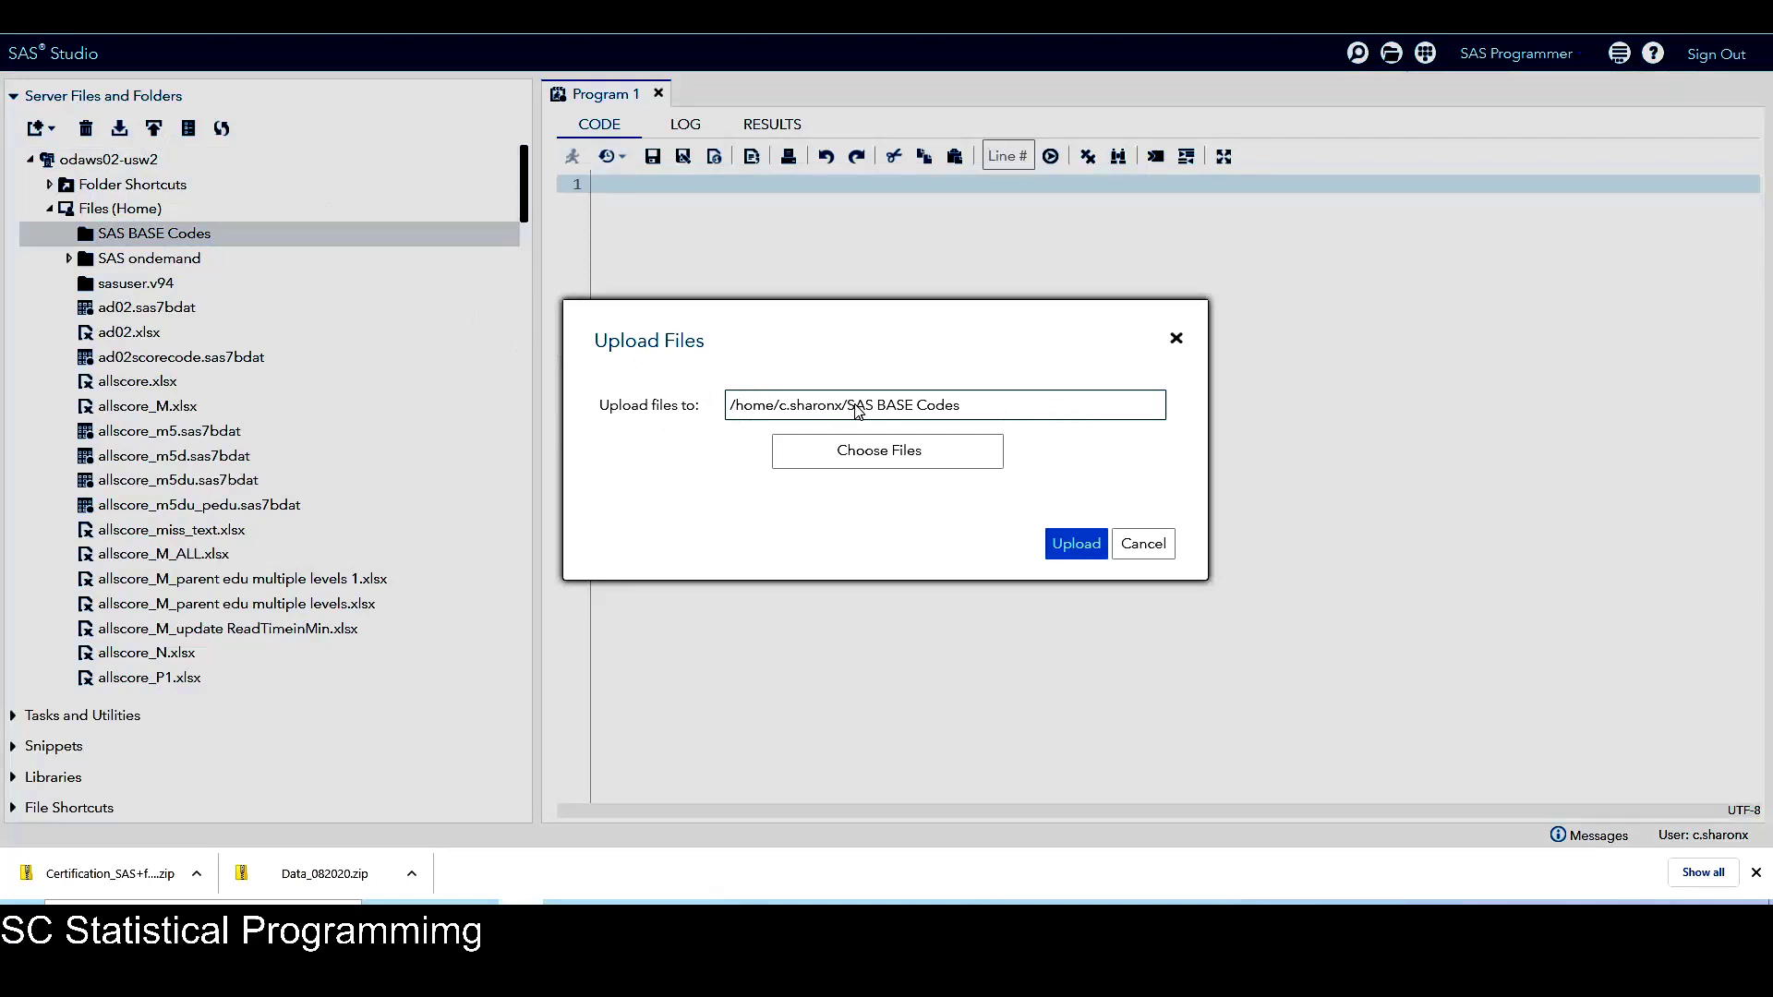
pyautogui.moveTo(851, 409); pyautogui.dragTo(967, 407)
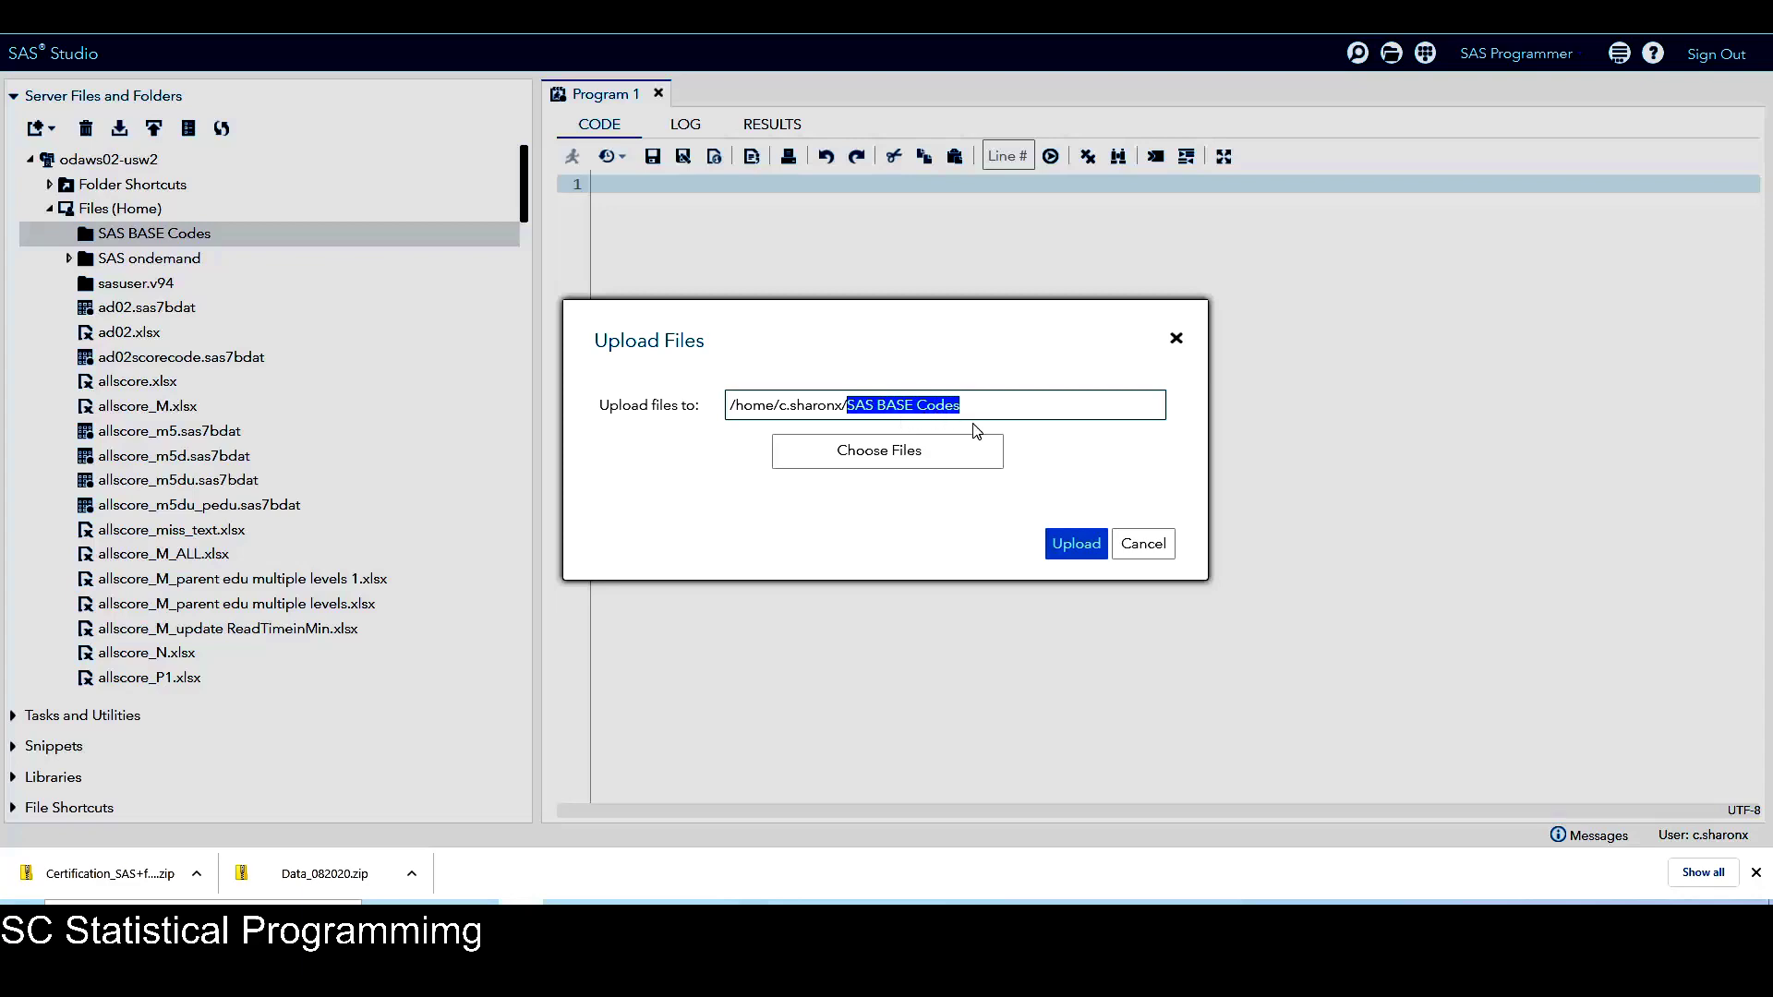
# Choose every .sas file, from Appending.sas to the last, in the Certification codes subfolder.
pyautogui.click(869, 458)
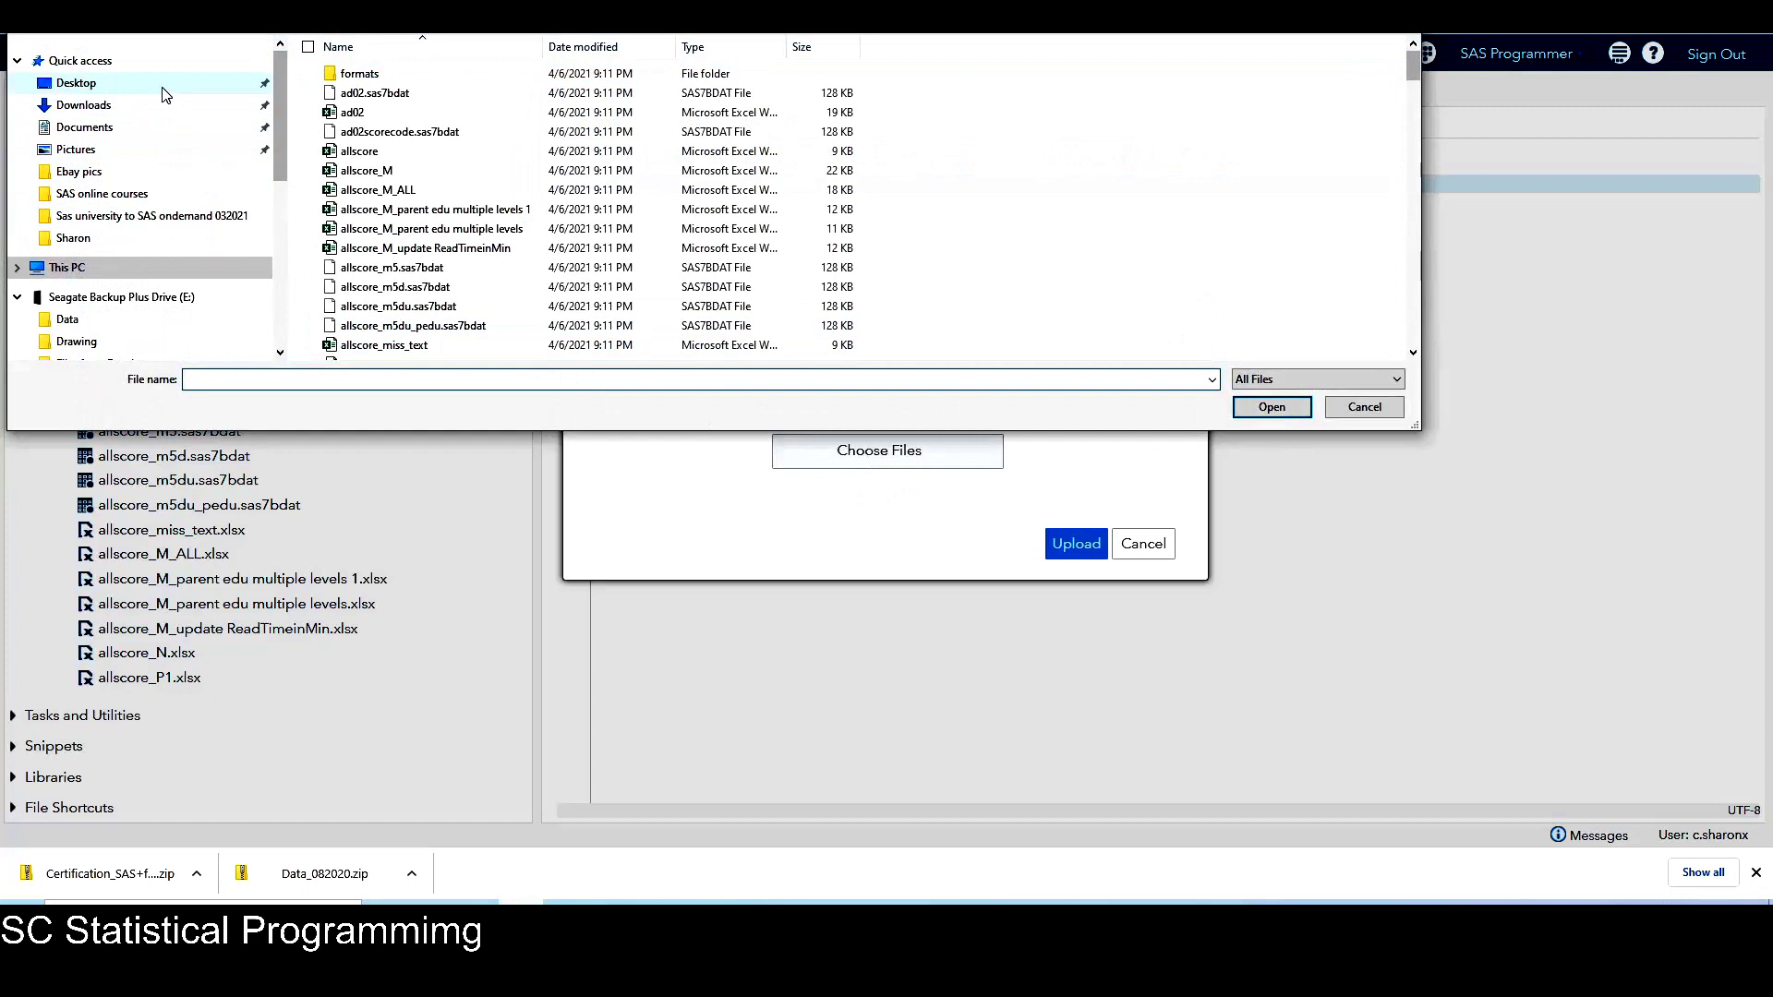
pyautogui.click(150, 107)
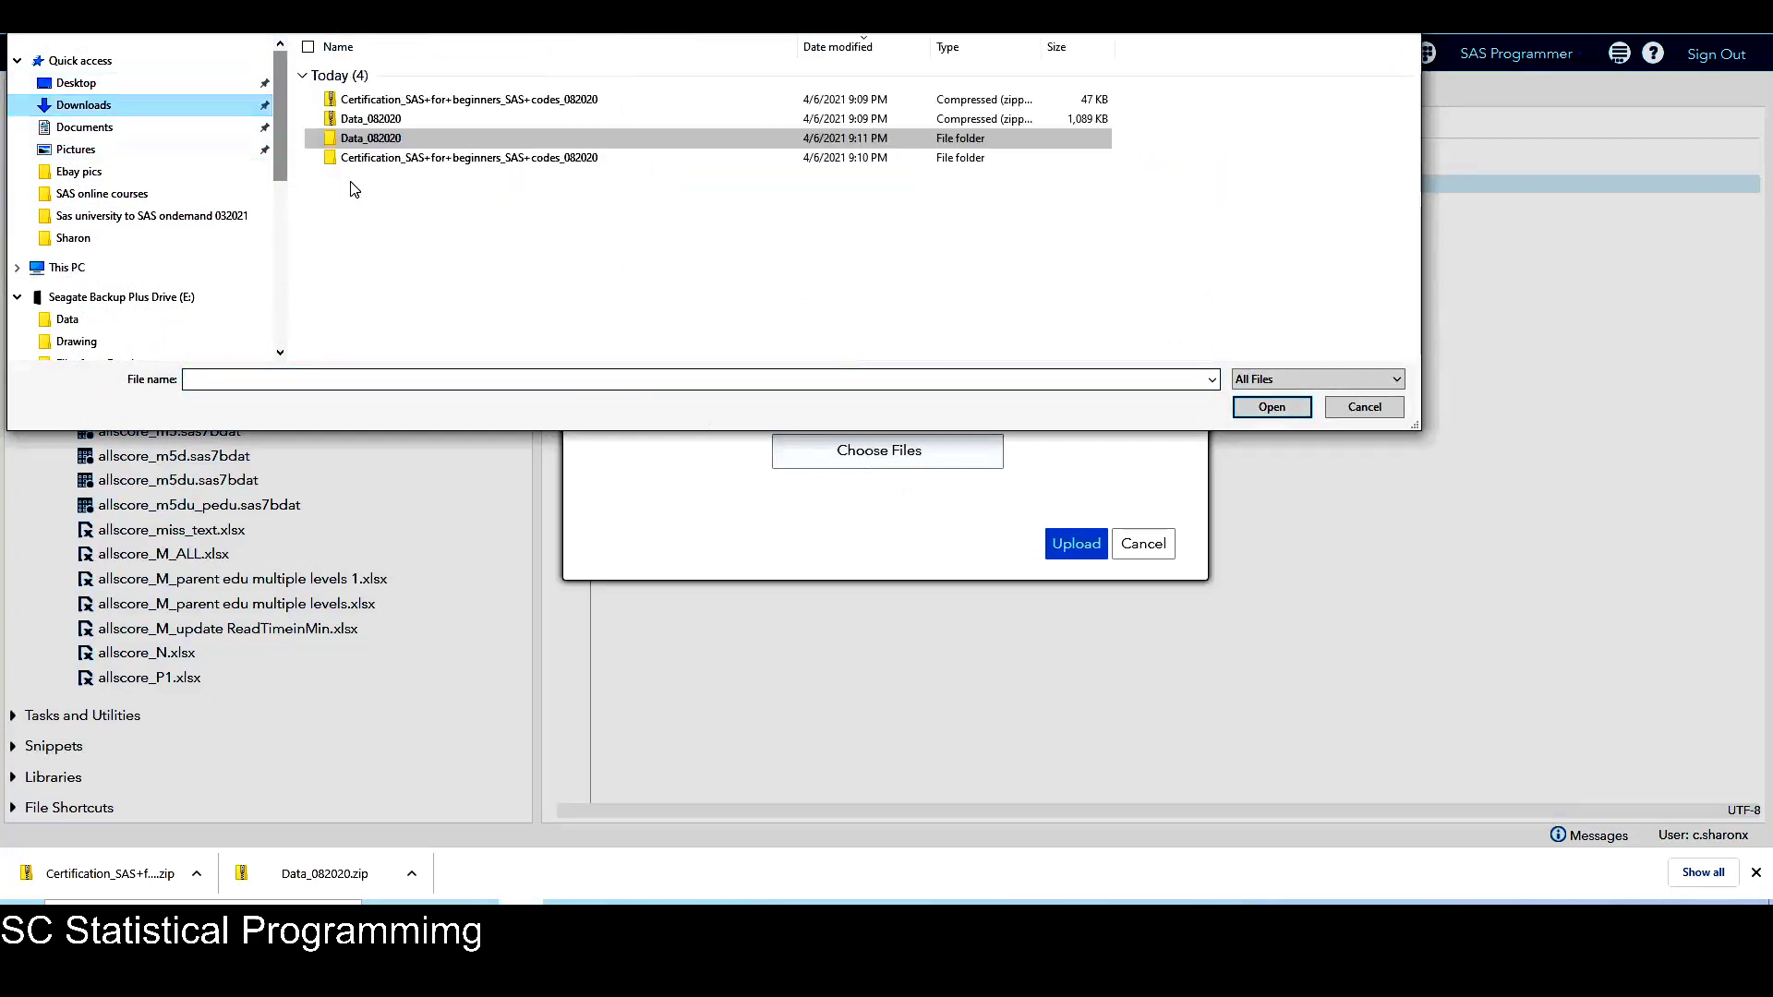
pyautogui.click(362, 159)
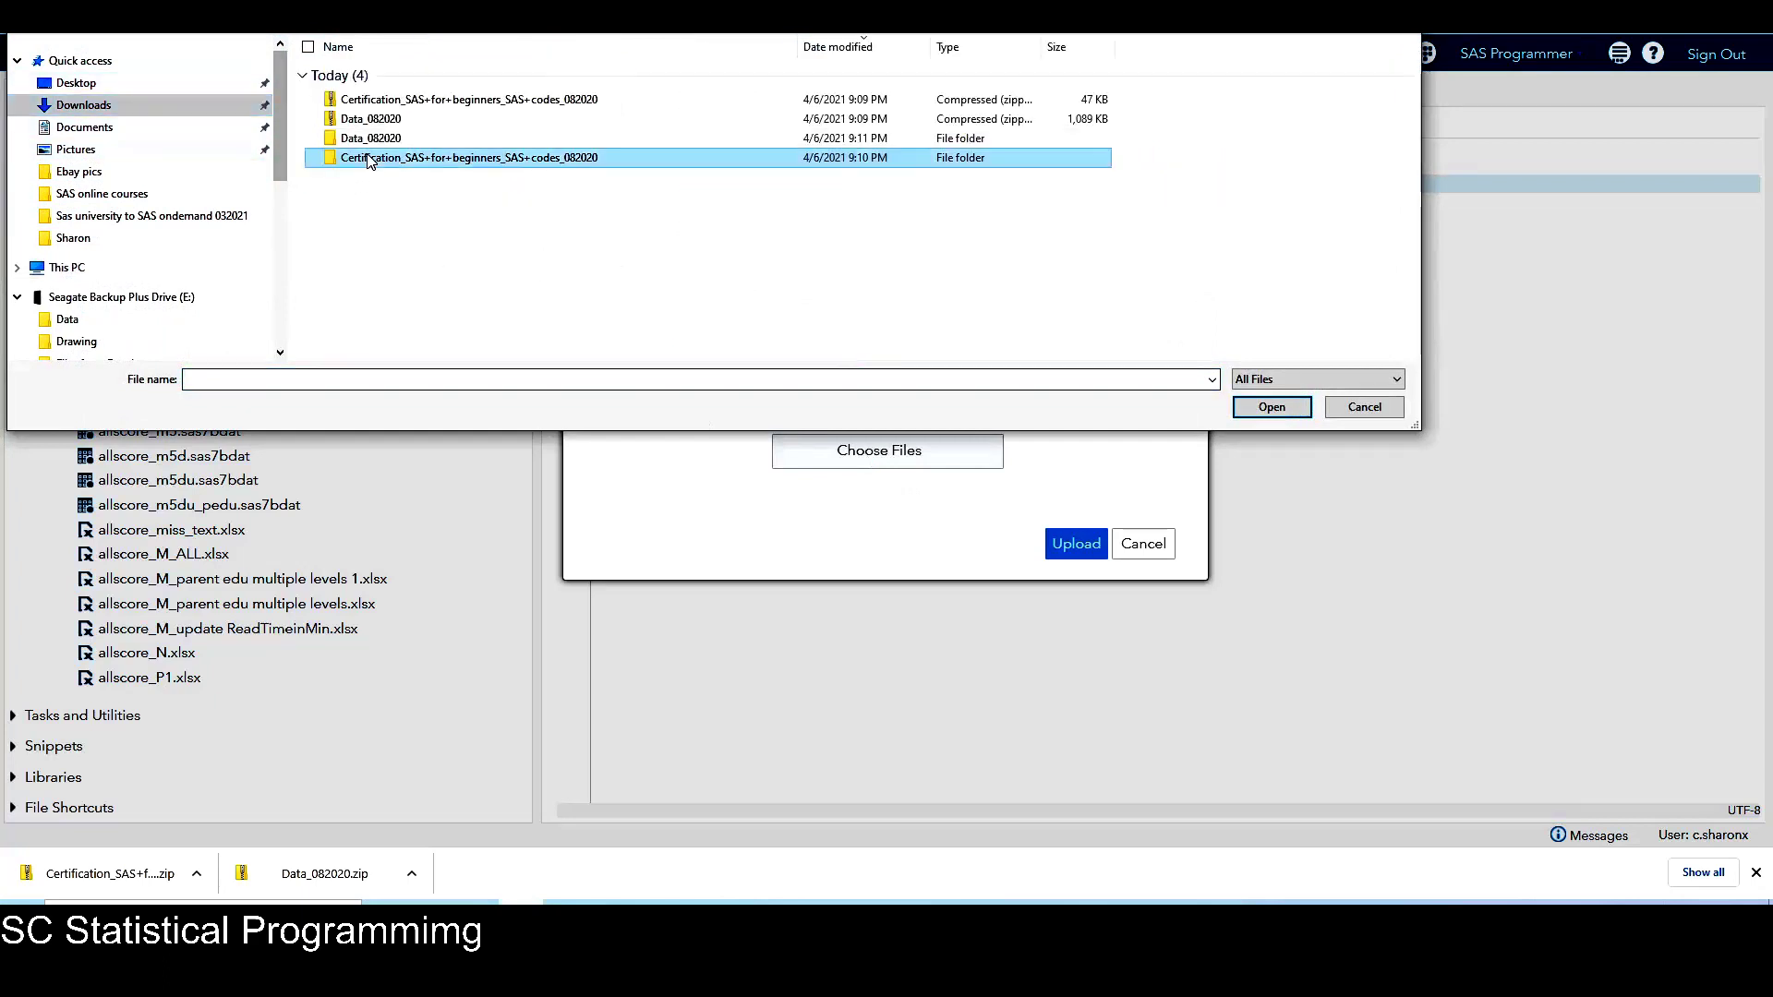
pyautogui.doubleClick(413, 166)
pyautogui.doubleClick(424, 73)
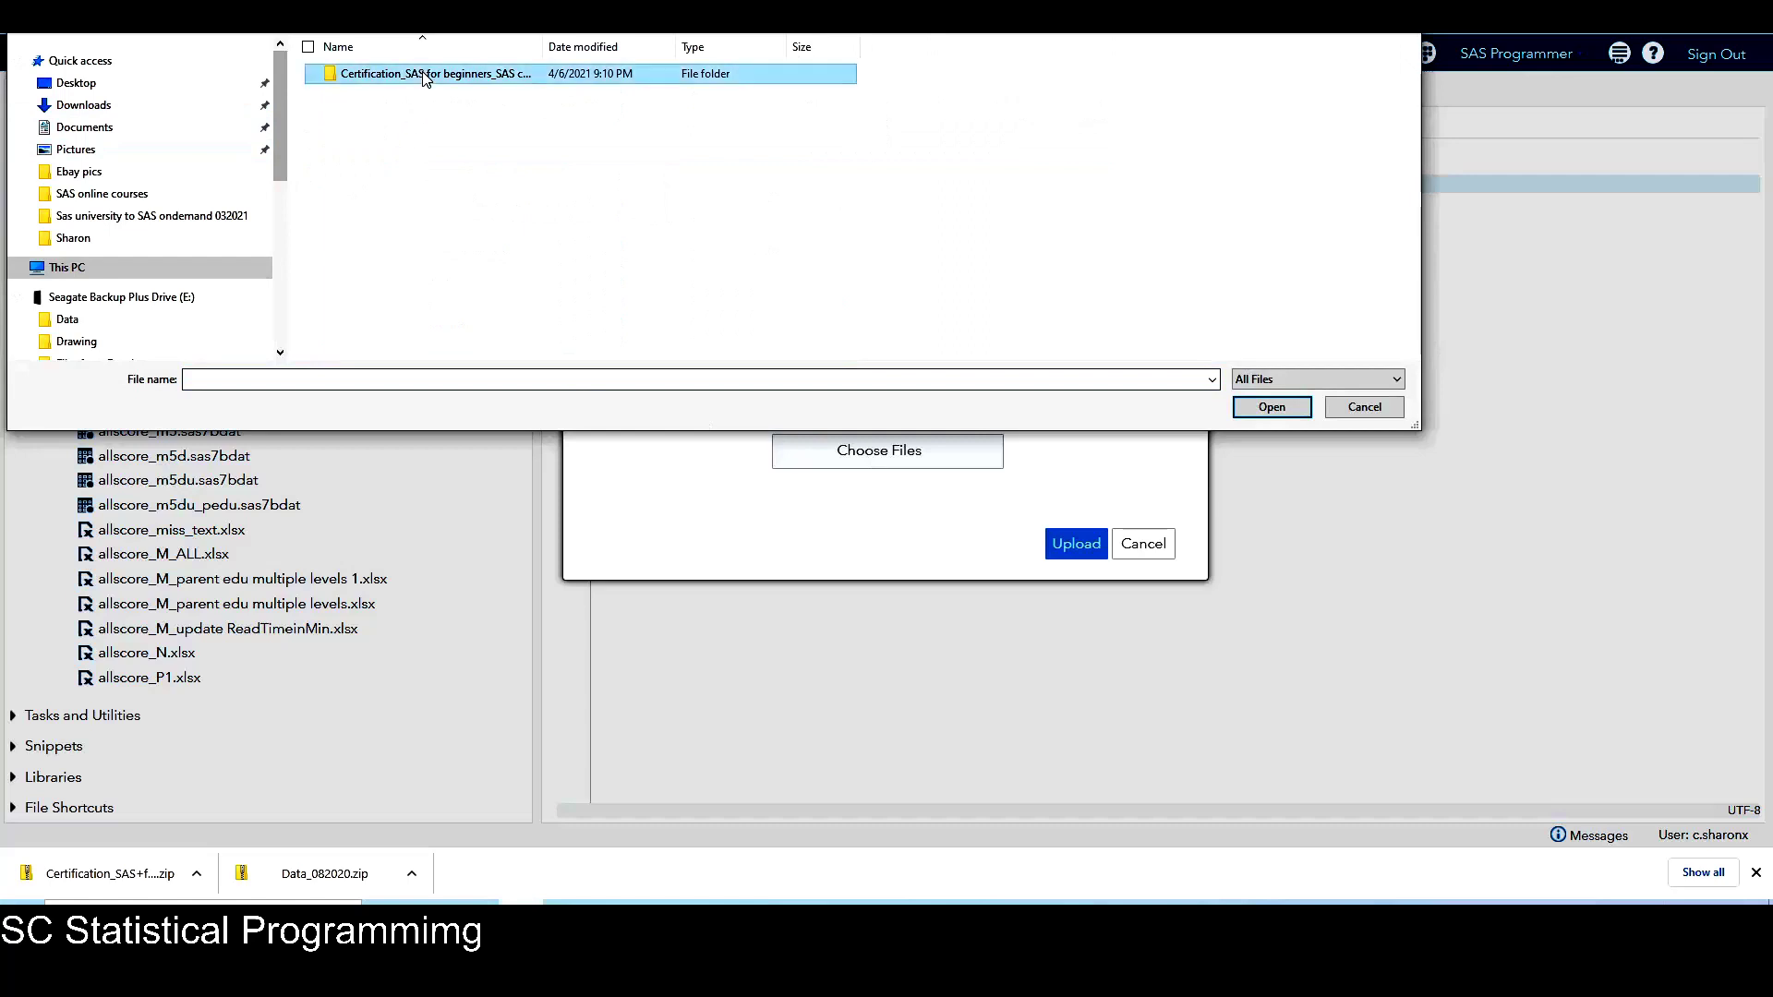
pyautogui.click(384, 79)
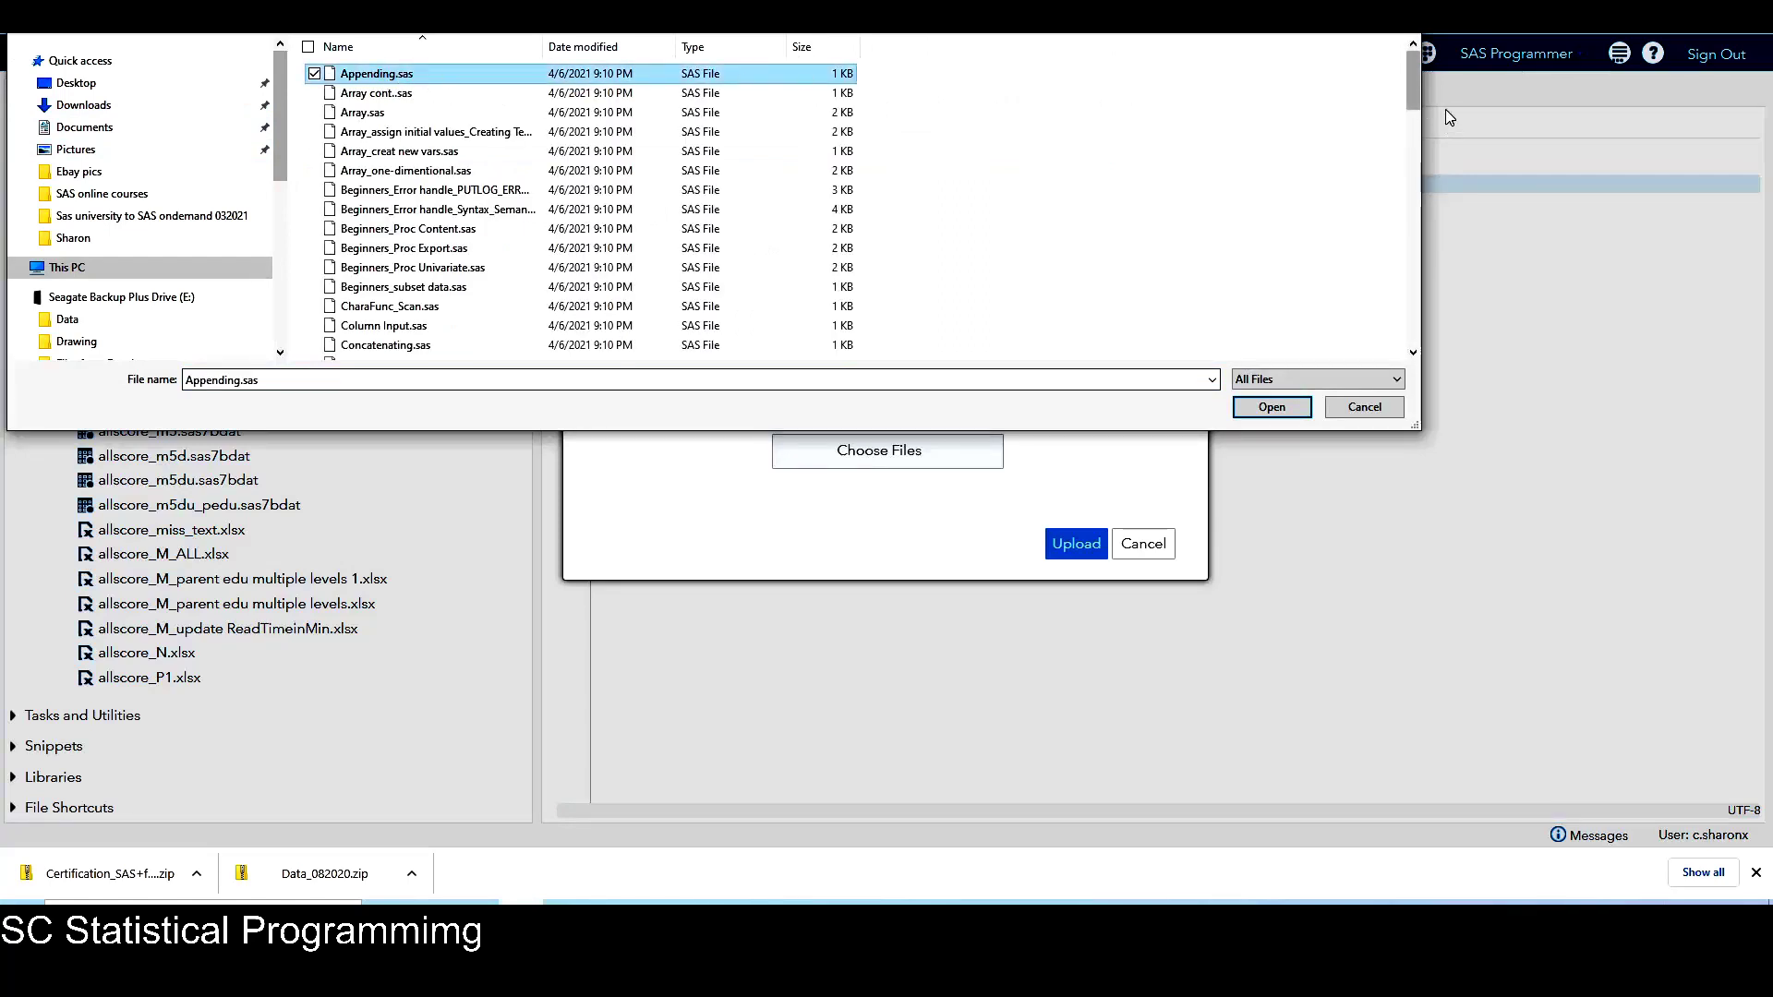
pyautogui.moveTo(1409, 87); pyautogui.dragTo(1412, 315)
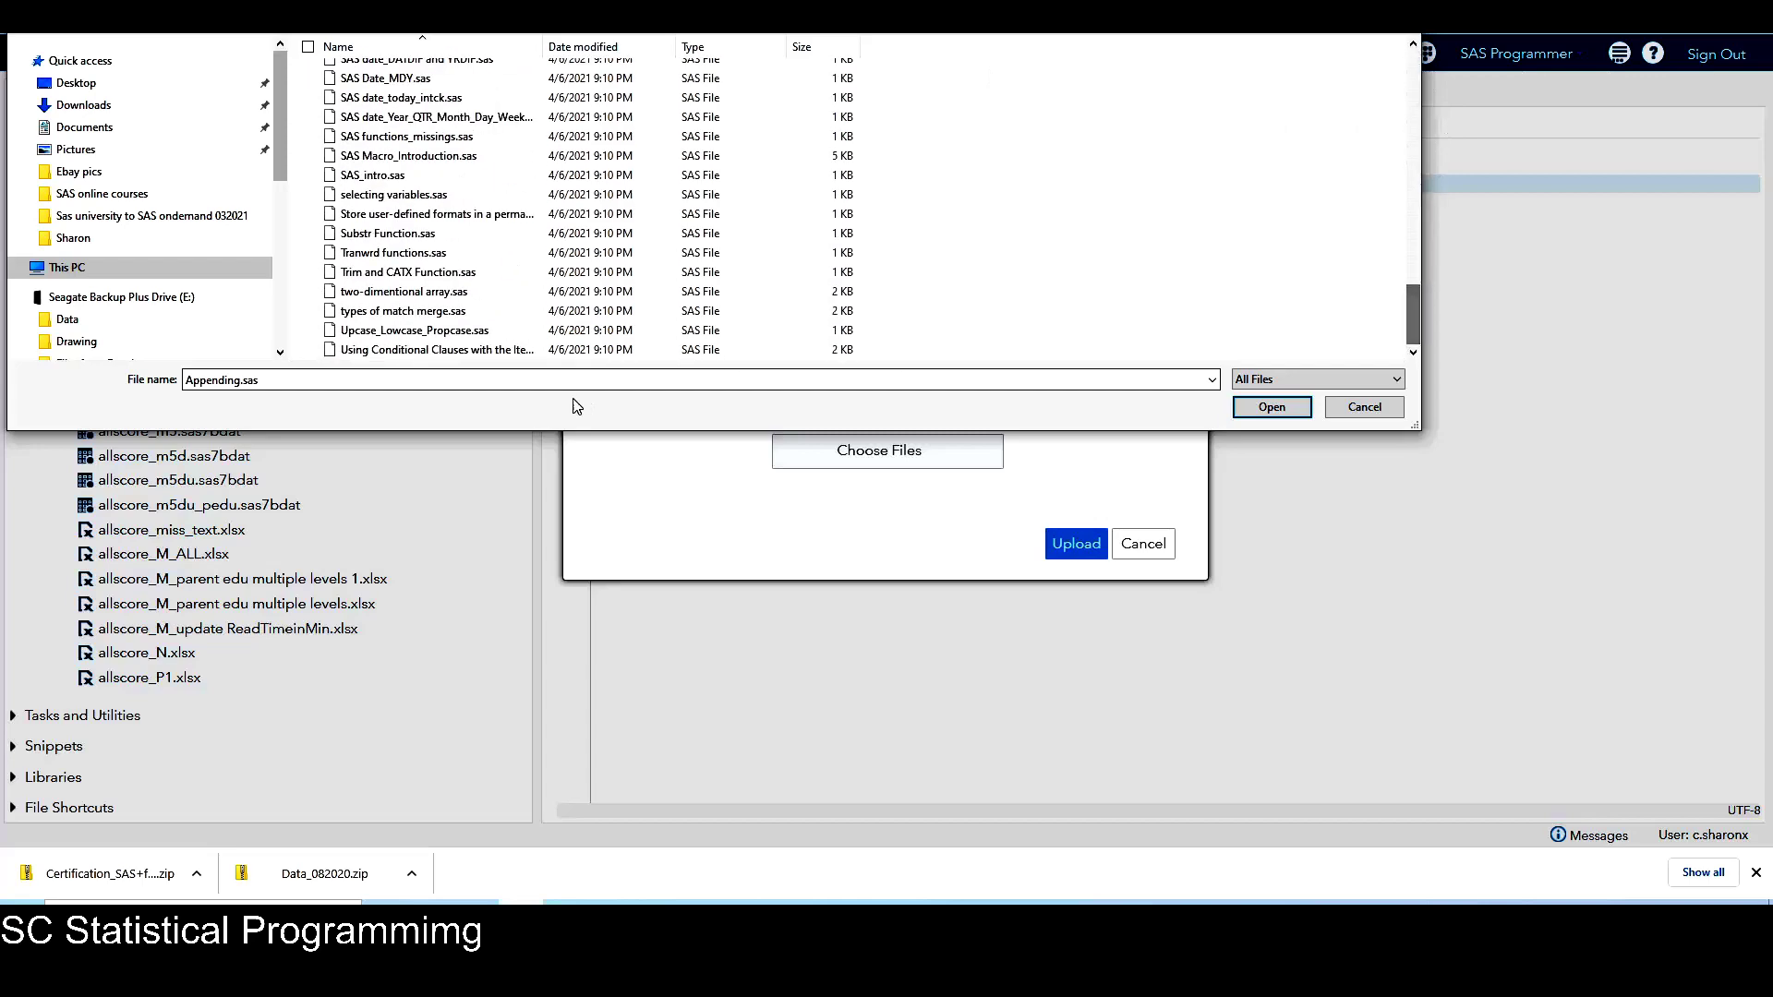
pyautogui.keyDown('shift'); pyautogui.click(434, 349); pyautogui.keyUp('shift')
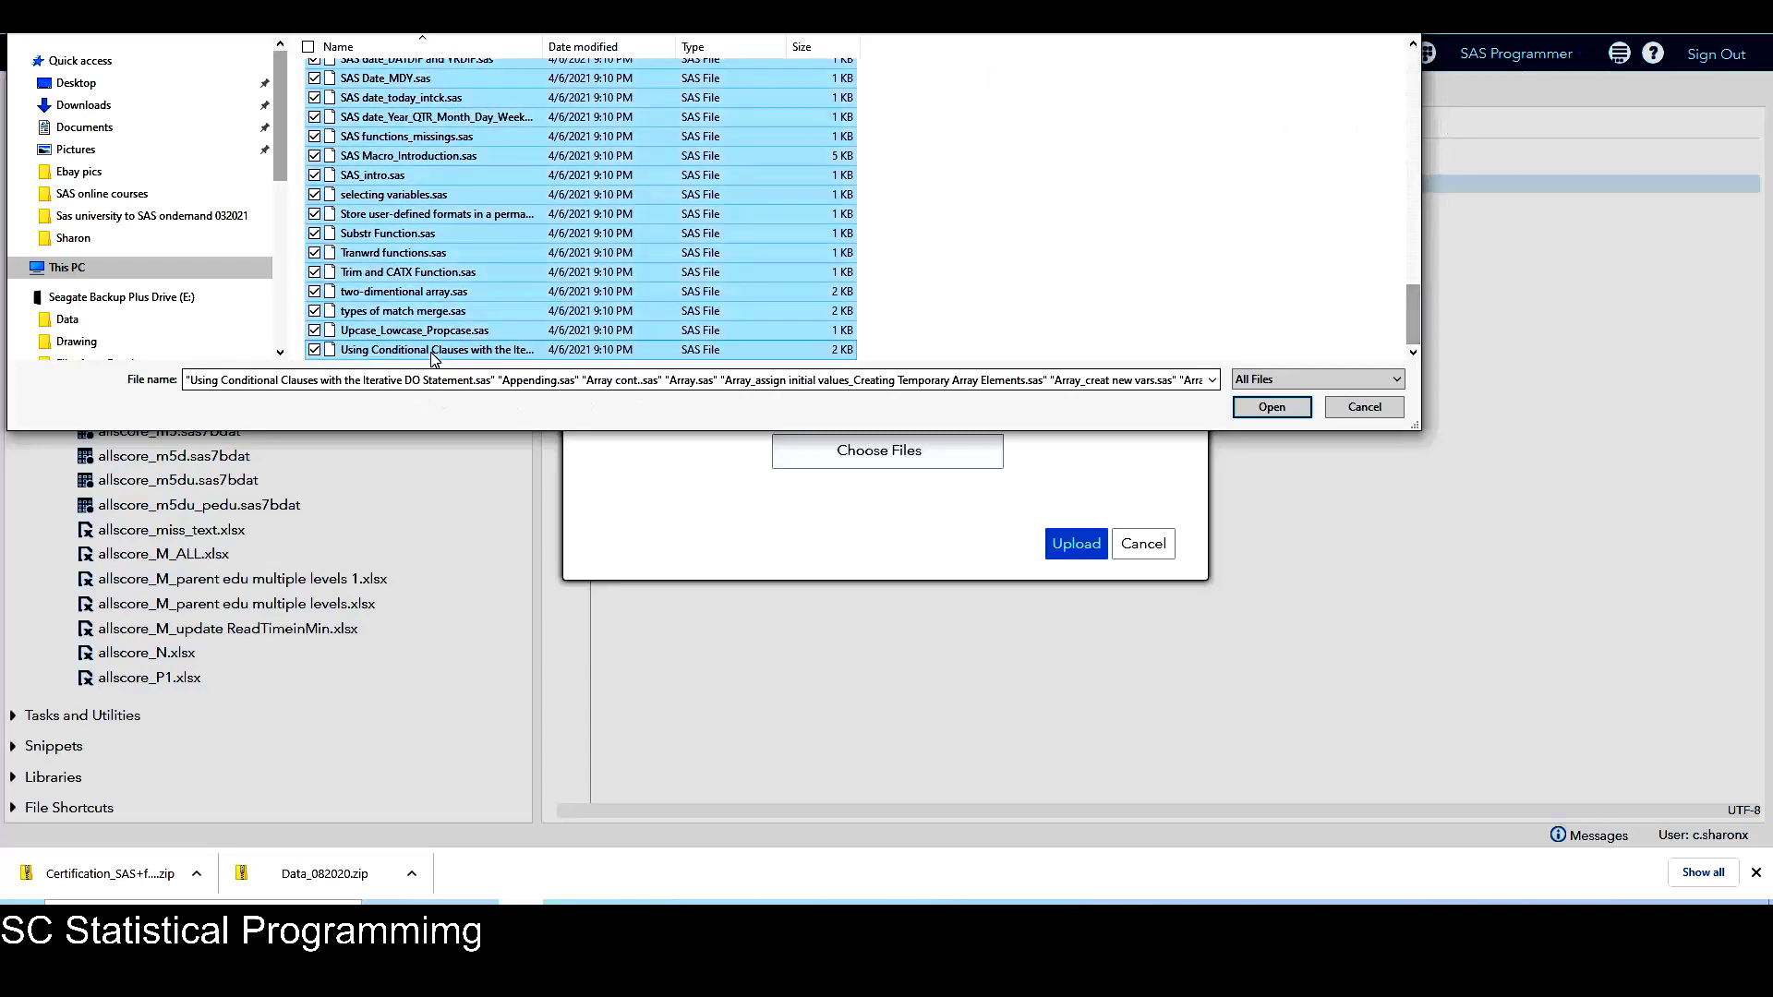
pyautogui.click(1276, 411)
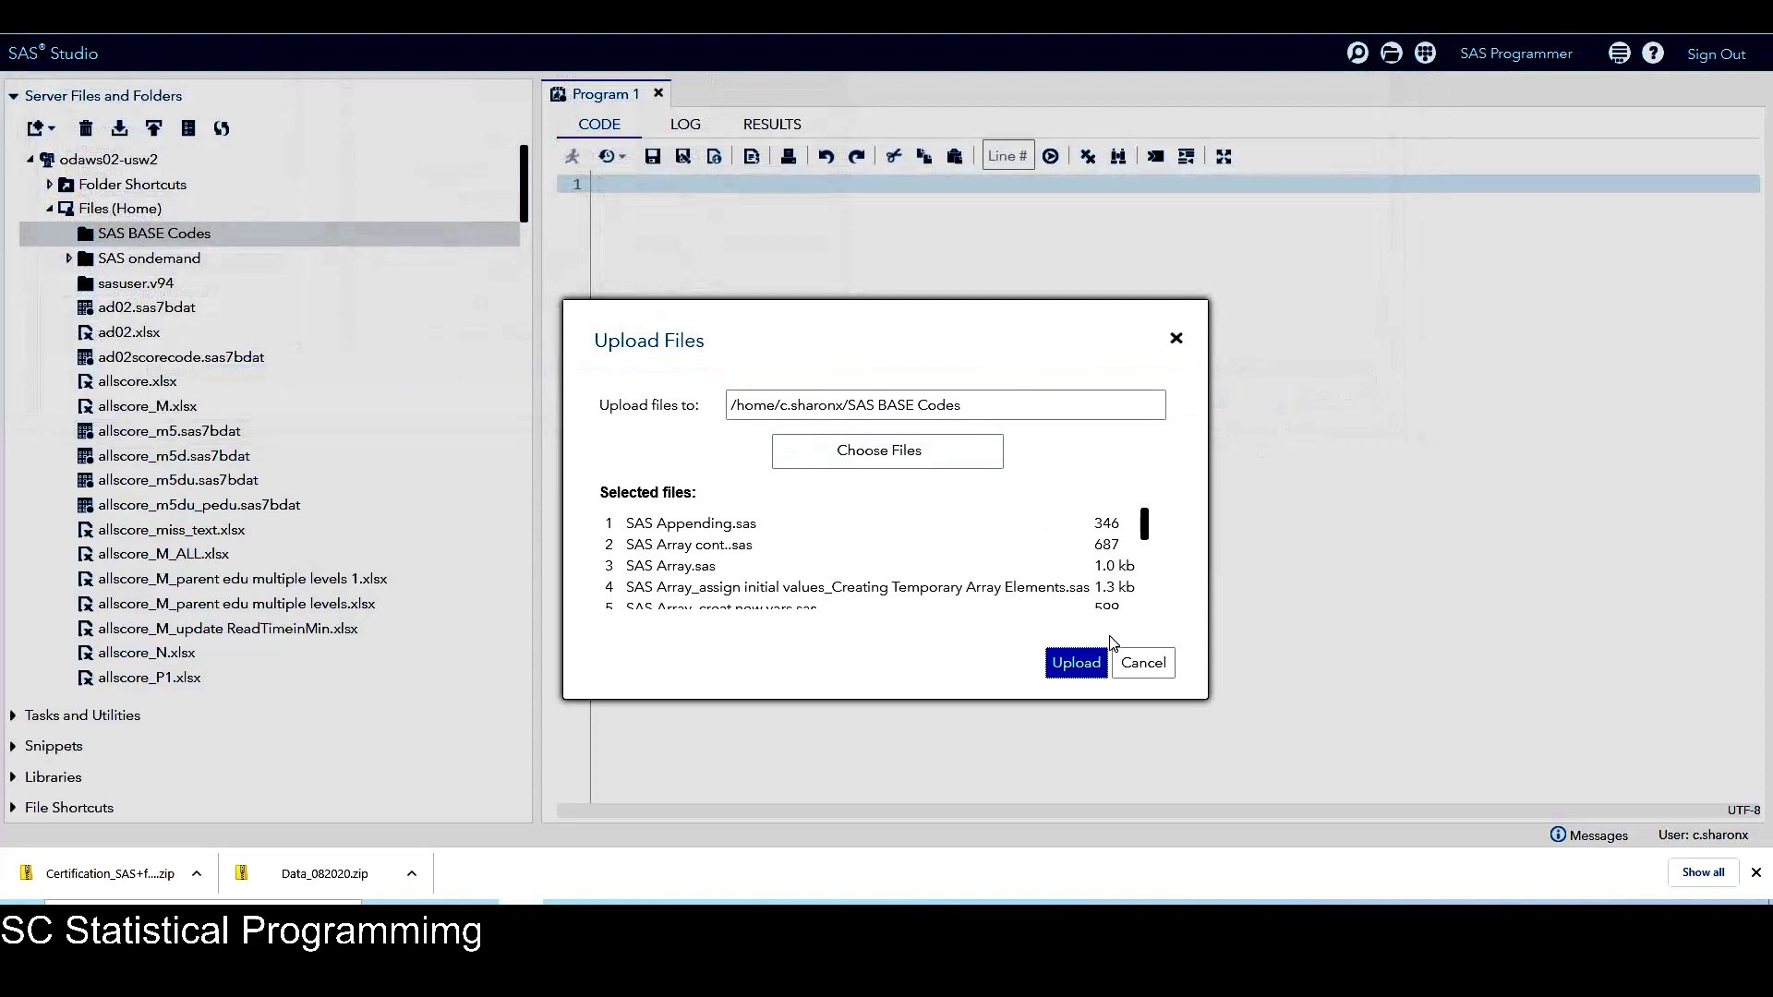
# Upload the .sas code files into SAS BASE Codes and confirm Appending.sas through One to Many_Transpose.sas are listed.
pyautogui.click(1073, 664)
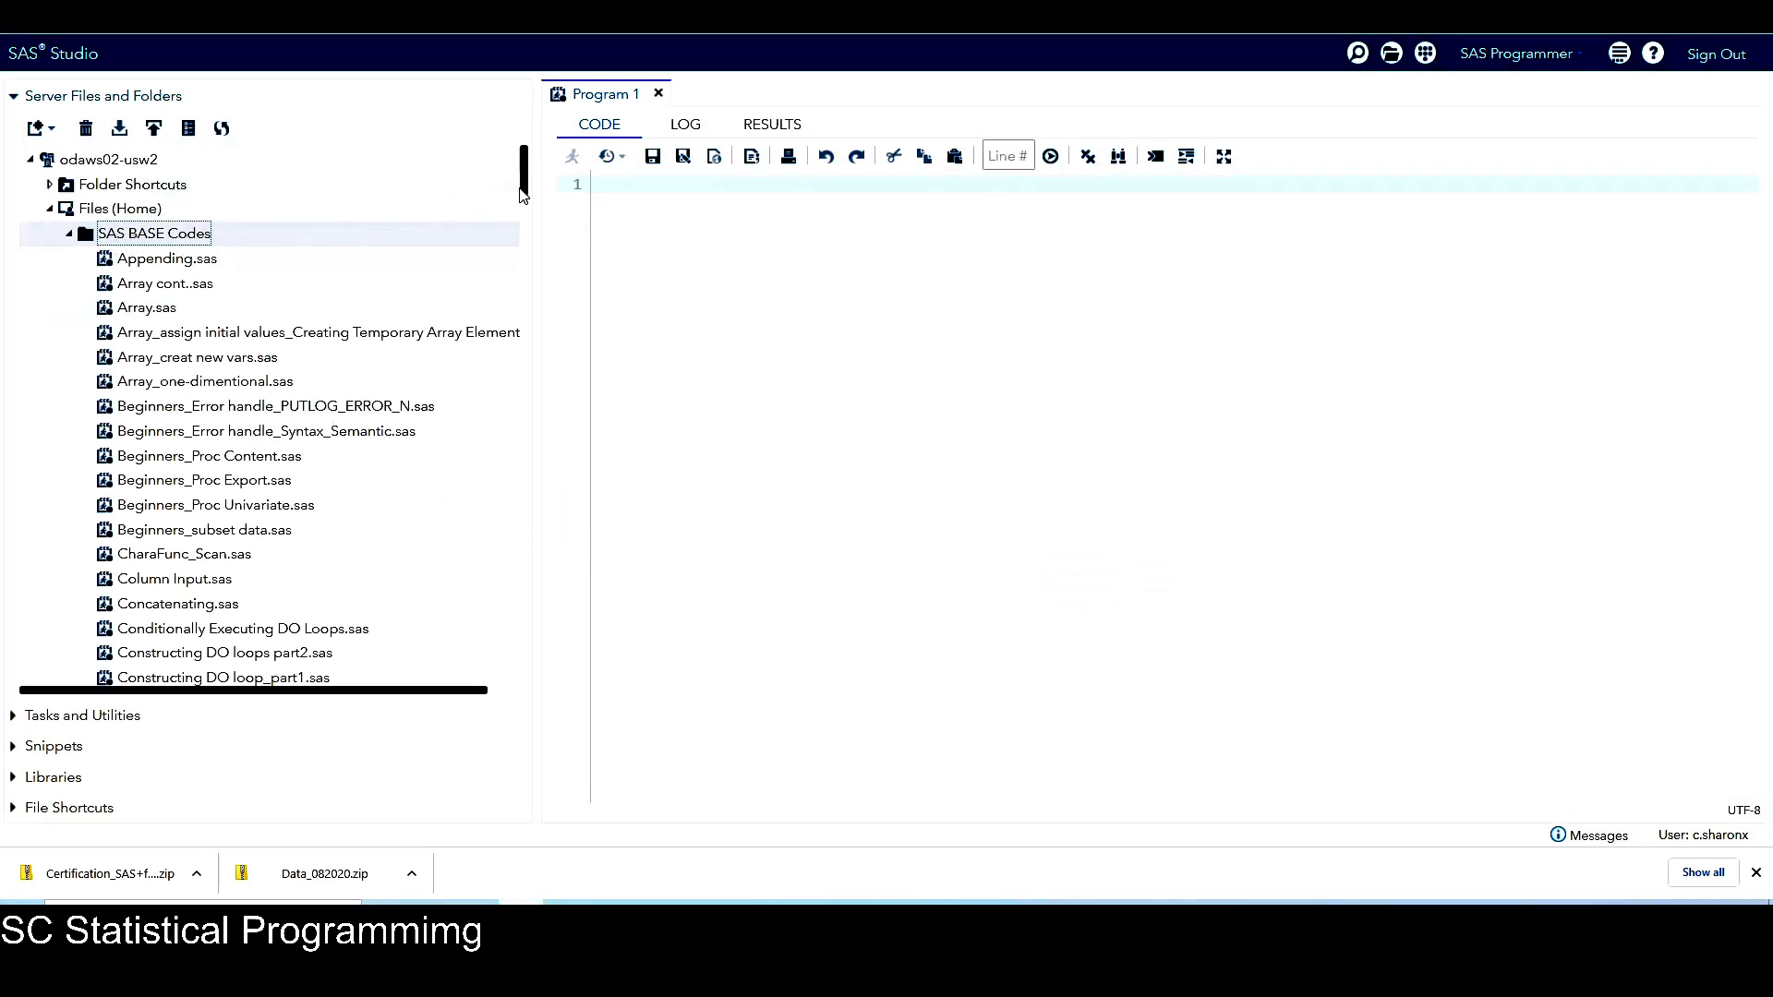
pyautogui.scroll(-1, 526, 196)
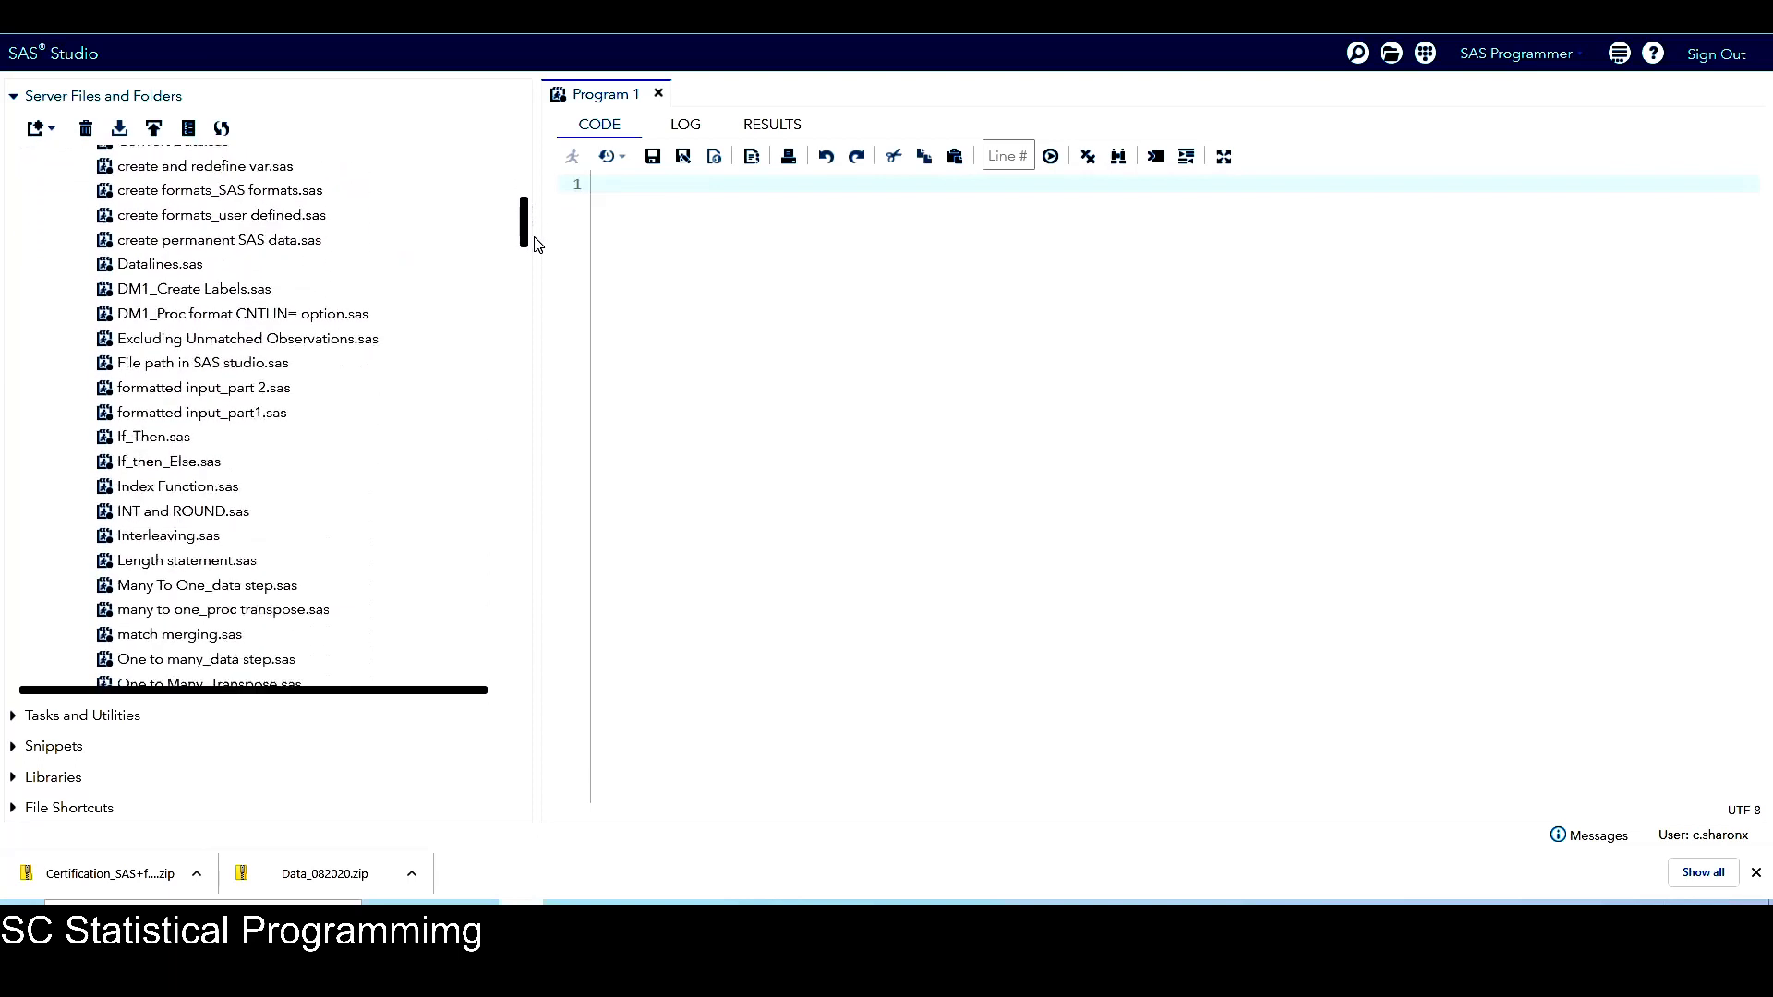